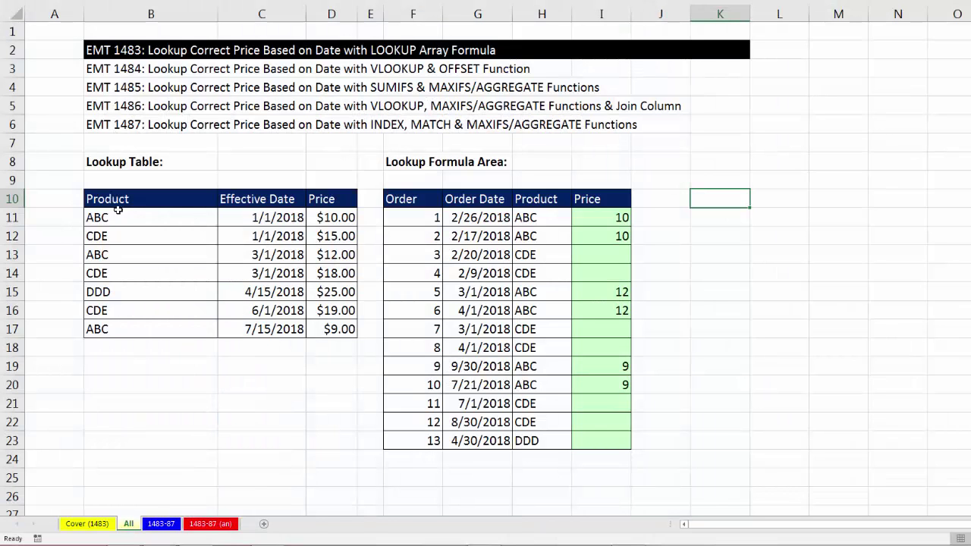
Examine the lookup table, highlighting the three ABC product rows together and checking each of their prices
{"action": "left_click_drag", "start_coordinate": [107, 198], "coordinate": [331, 329]}
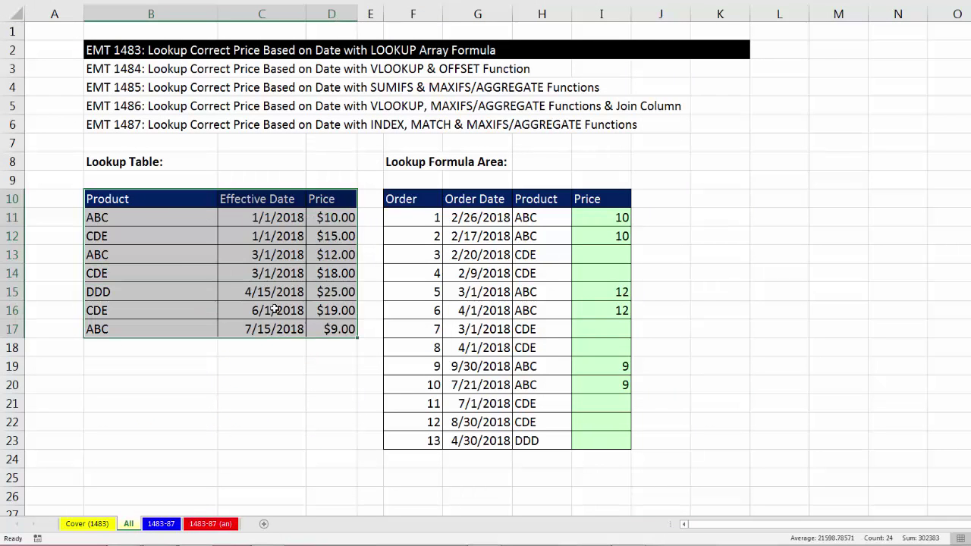
{"action": "left_click_drag", "start_coordinate": [141, 220], "coordinate": [338, 226]}
{"action": "left_click", "coordinate": [148, 259], "text": "ctrl"}
{"action": "left_click_drag", "start_coordinate": [148, 258], "coordinate": [333, 255]}
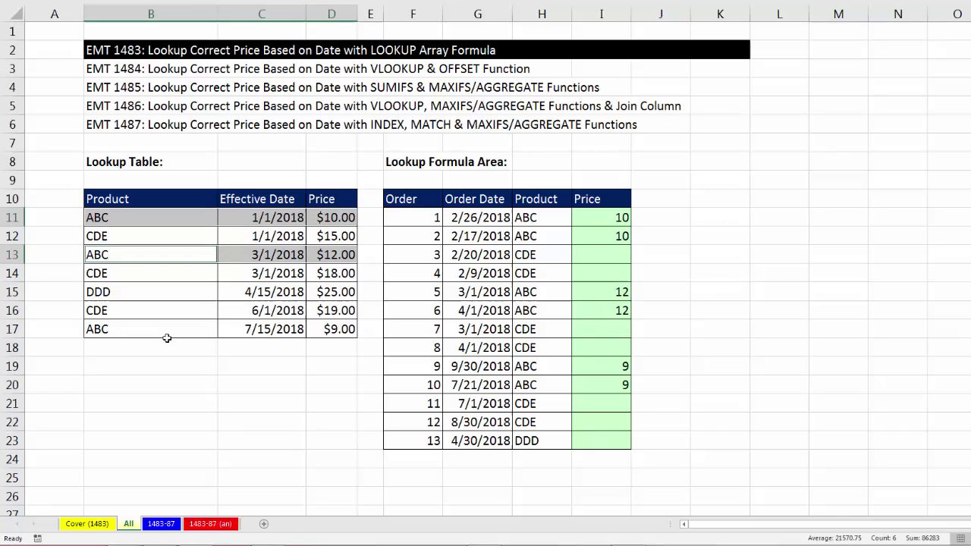
{"action": "left_click_drag", "start_coordinate": [124, 332], "coordinate": [325, 331]}
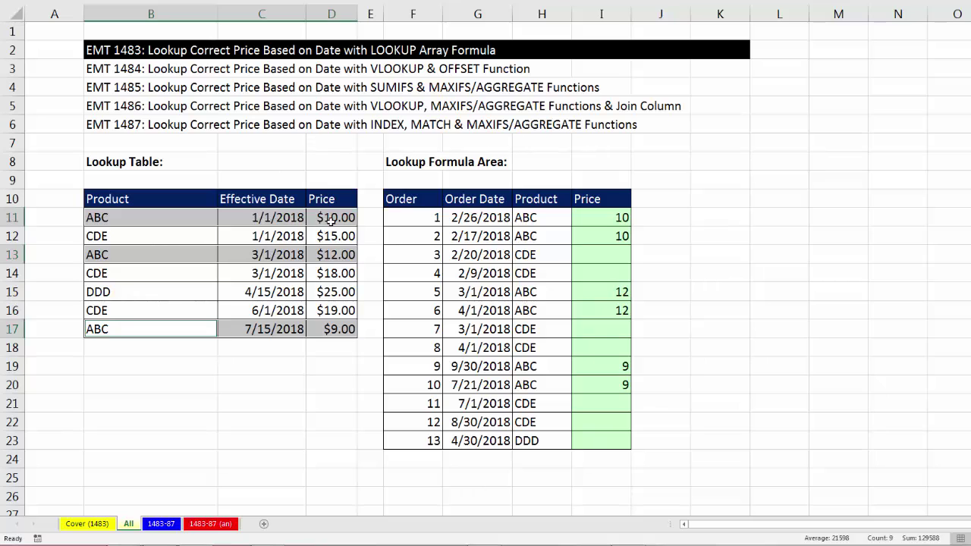
{"action": "left_click", "coordinate": [331, 220]}
{"action": "left_click", "coordinate": [331, 255]}
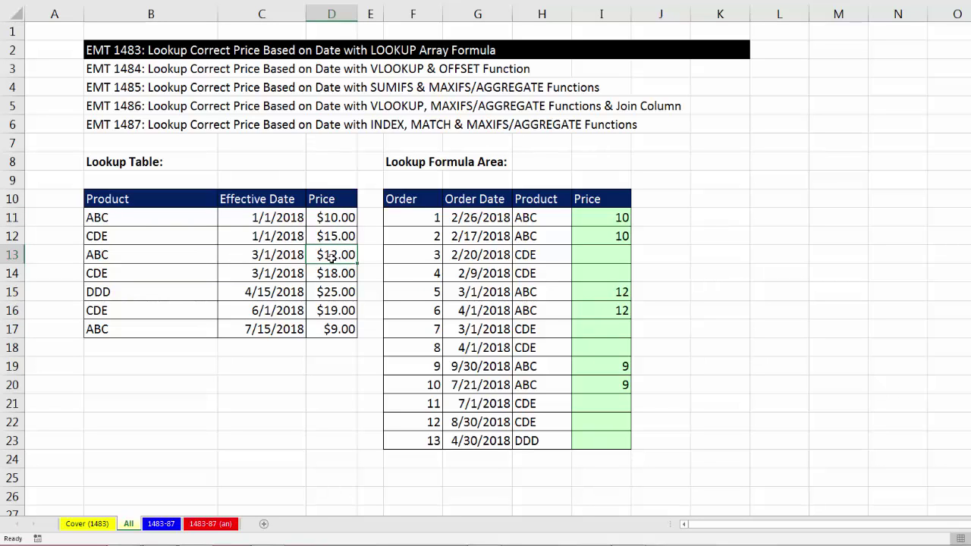
{"action": "left_click", "coordinate": [339, 329]}
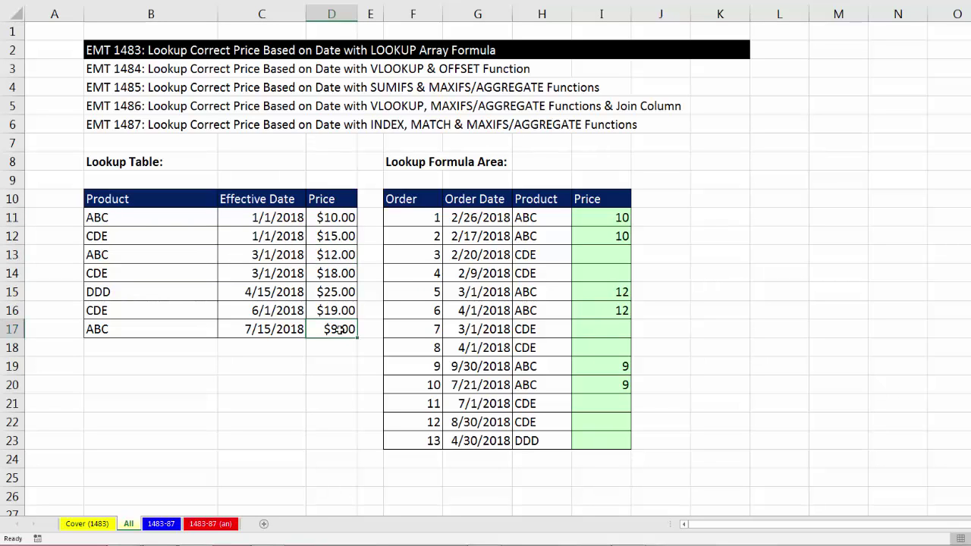
Examine the first order's product and date in the Lookup Formula Area, plus the filled-in prices of the ABC orders
{"action": "left_click", "coordinate": [541, 219]}
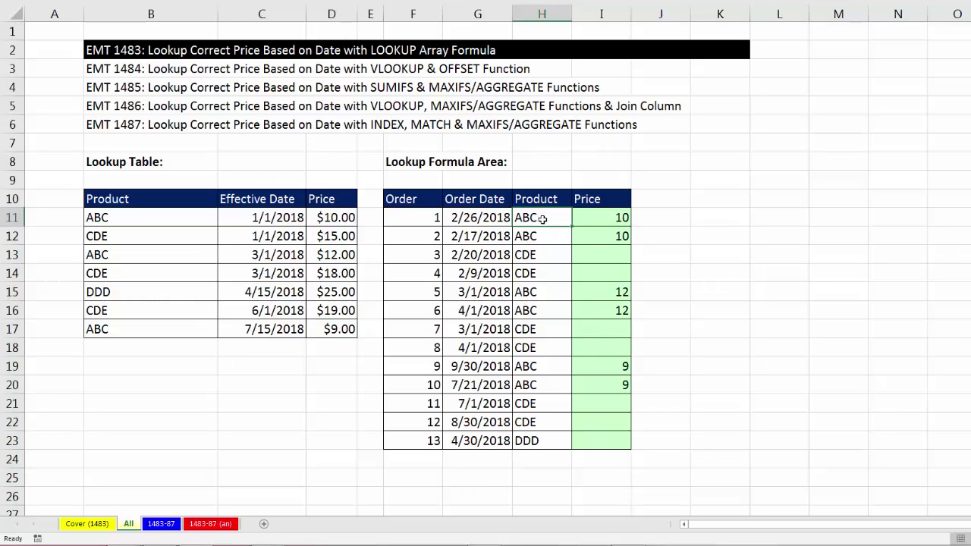
{"action": "left_click", "coordinate": [478, 216]}
{"action": "left_click", "coordinate": [528, 217]}
{"action": "left_click_drag", "start_coordinate": [596, 222], "coordinate": [599, 237]}
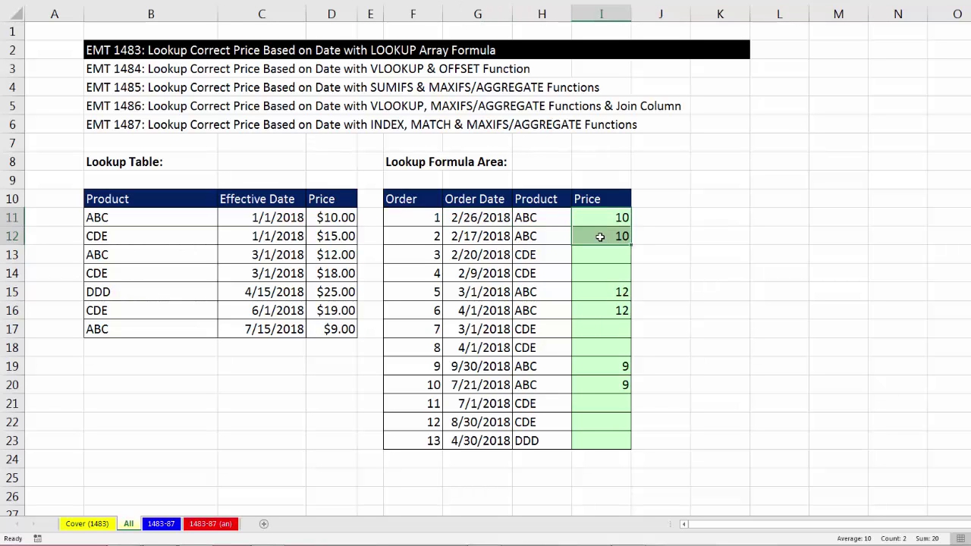
{"action": "left_click_drag", "start_coordinate": [609, 295], "coordinate": [608, 310]}
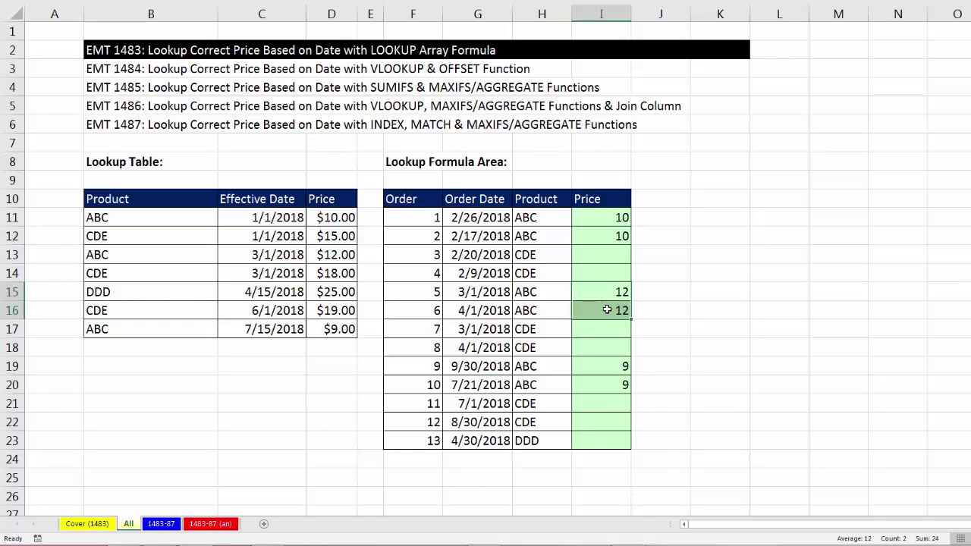
{"action": "left_click_drag", "start_coordinate": [614, 365], "coordinate": [612, 386]}
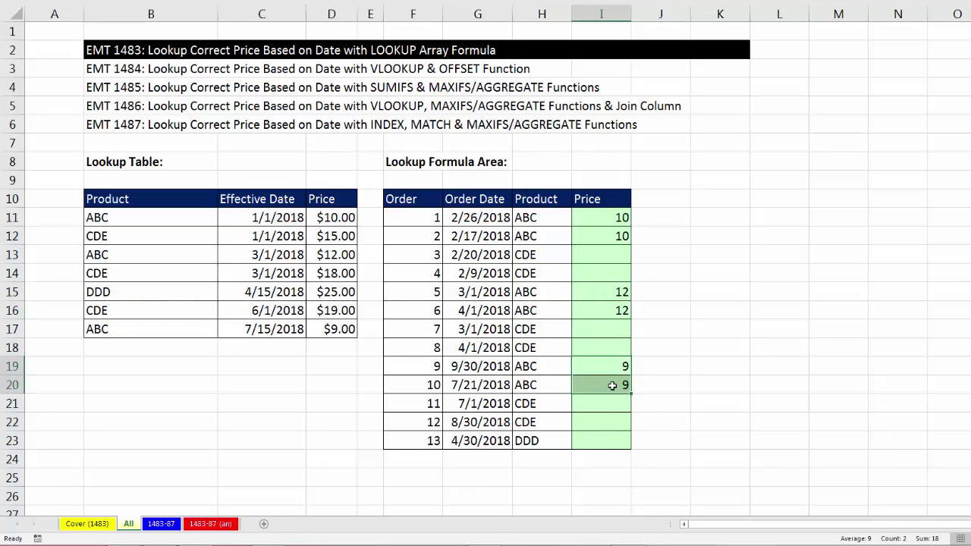
Compare order 1's product and order date with the ABC rows and effective dates in the lookup table
{"action": "left_click", "coordinate": [555, 218]}
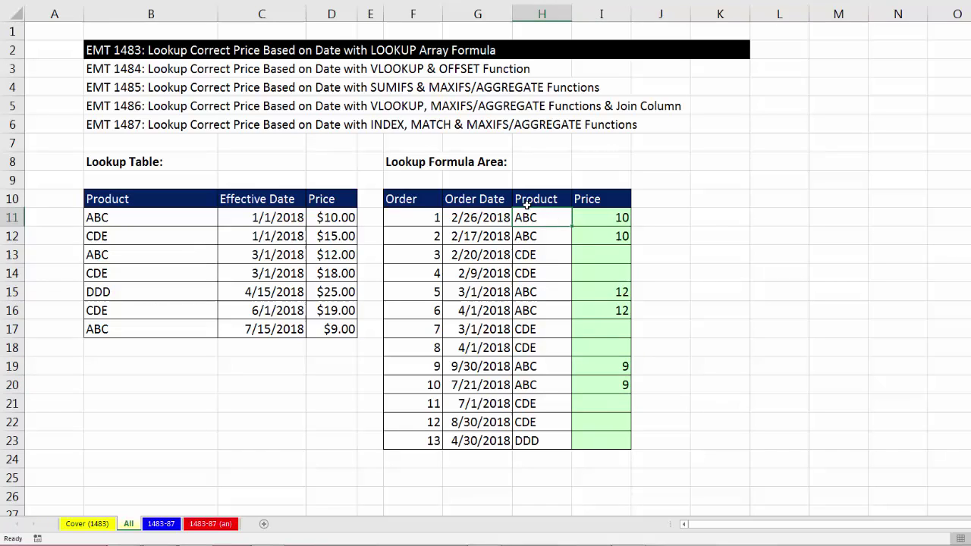
{"action": "left_click", "coordinate": [489, 219]}
{"action": "left_click", "coordinate": [536, 218]}
{"action": "left_click_drag", "start_coordinate": [141, 219], "coordinate": [321, 225]}
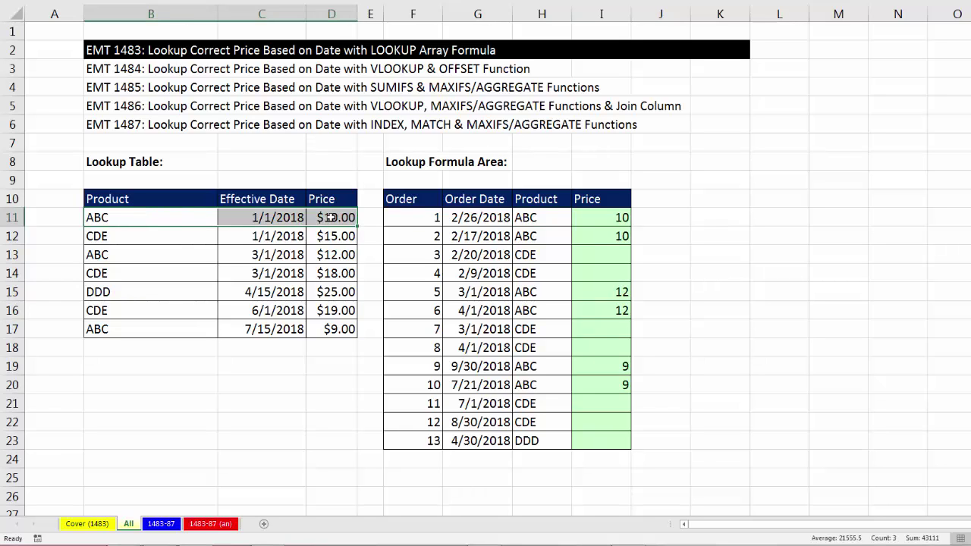
{"action": "left_click", "coordinate": [539, 220]}
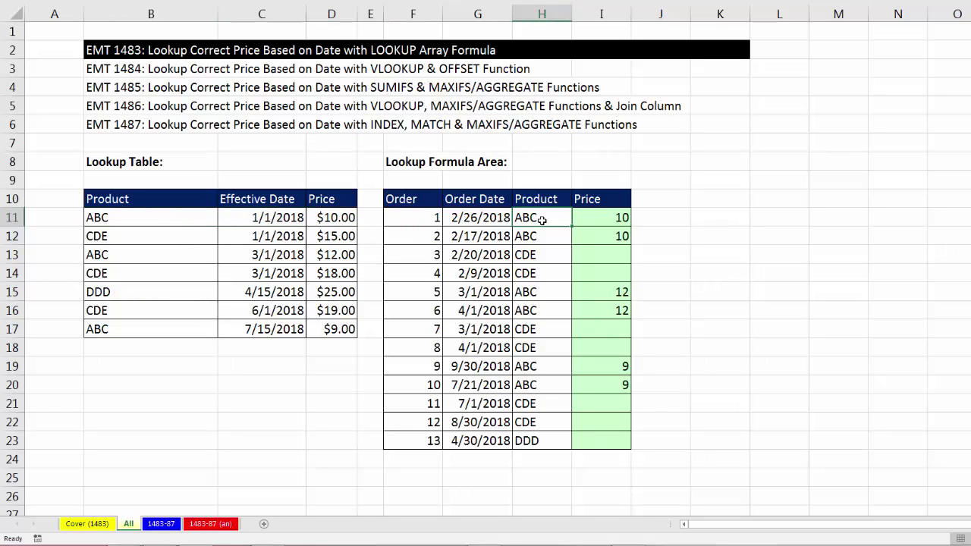
{"action": "left_click", "coordinate": [163, 220]}
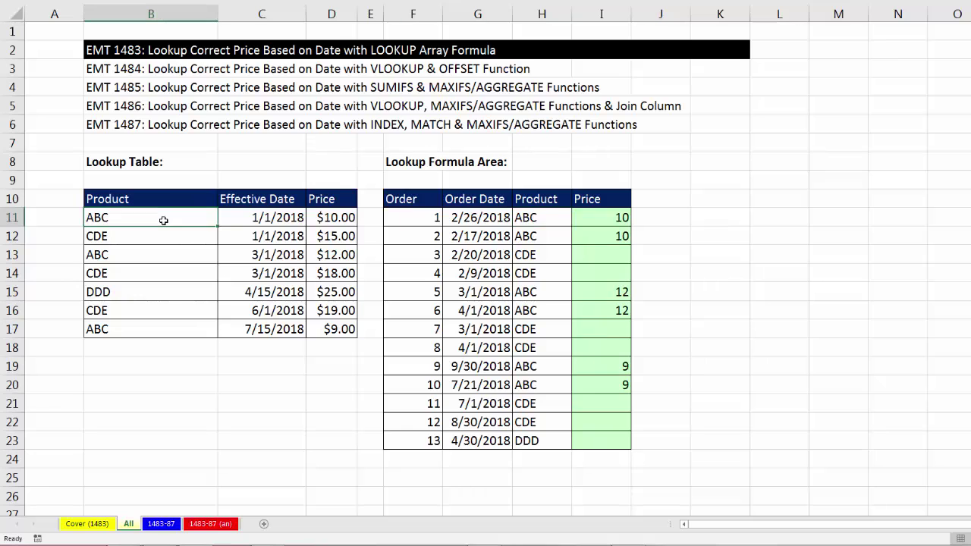
{"action": "left_click", "coordinate": [479, 217]}
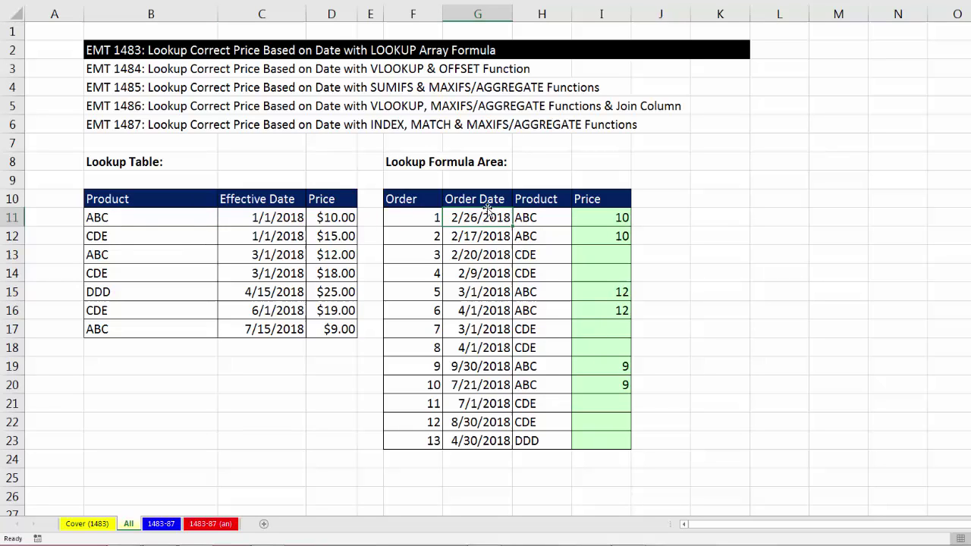
{"action": "left_click", "coordinate": [282, 219]}
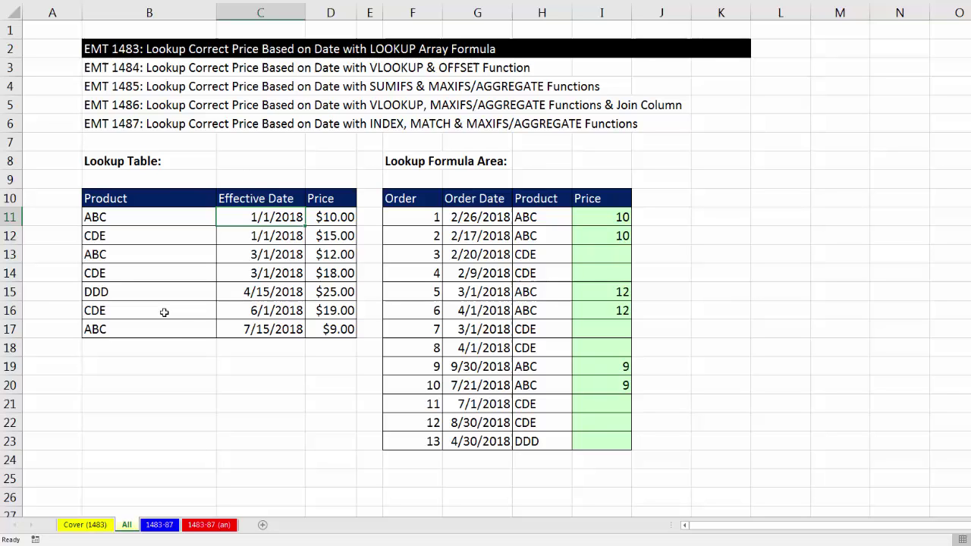
{"action": "left_click_drag", "start_coordinate": [105, 220], "coordinate": [321, 212]}
{"action": "left_click_drag", "start_coordinate": [126, 255], "coordinate": [322, 254]}
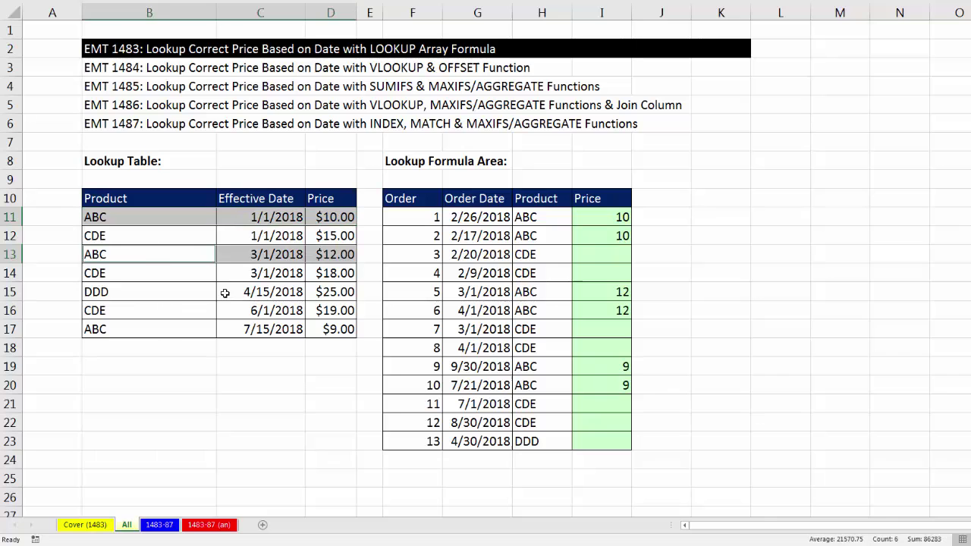
{"action": "left_click_drag", "start_coordinate": [111, 329], "coordinate": [313, 334]}
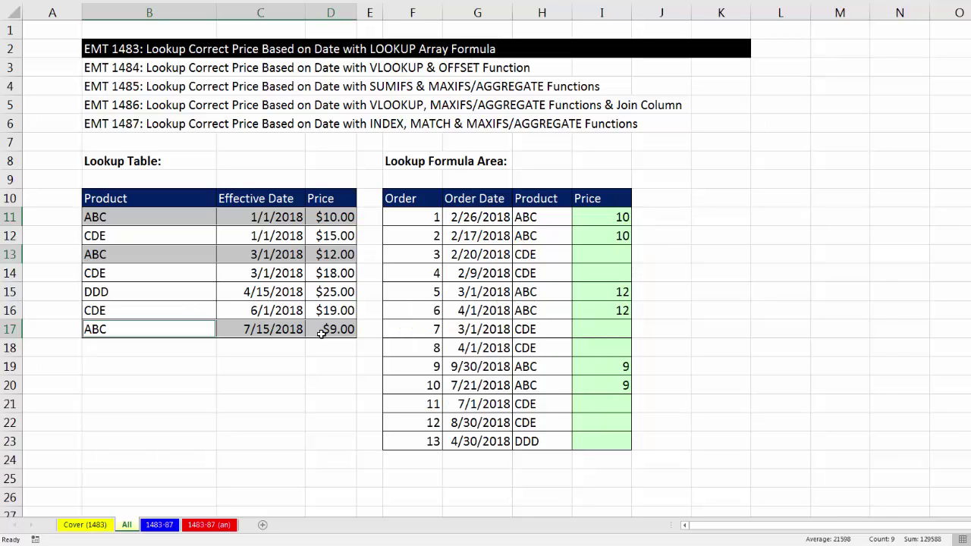
{"action": "left_click", "coordinate": [321, 334]}
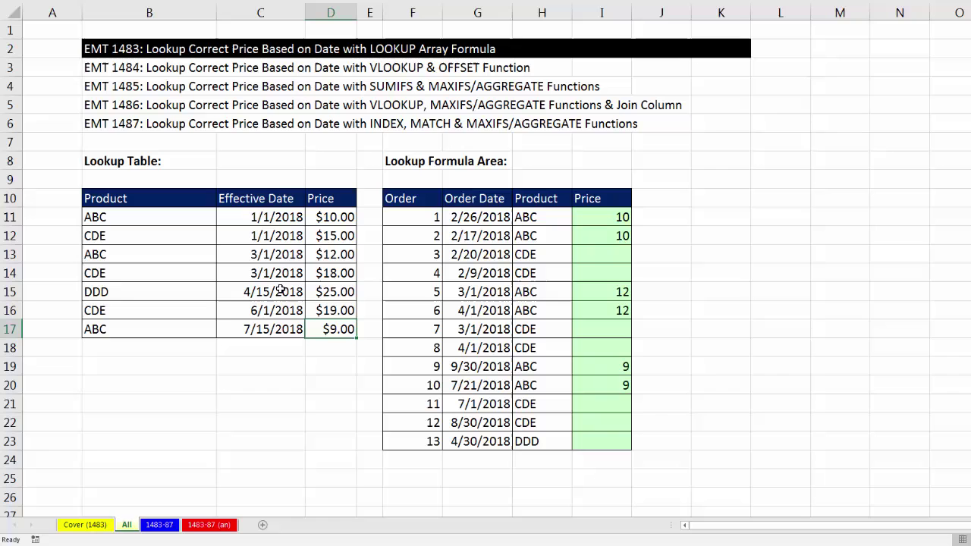
On the 1483-87 sheet, sort the lookup table by Effective Date from oldest to newest and review the sorted rows
{"action": "left_click", "coordinate": [161, 525]}
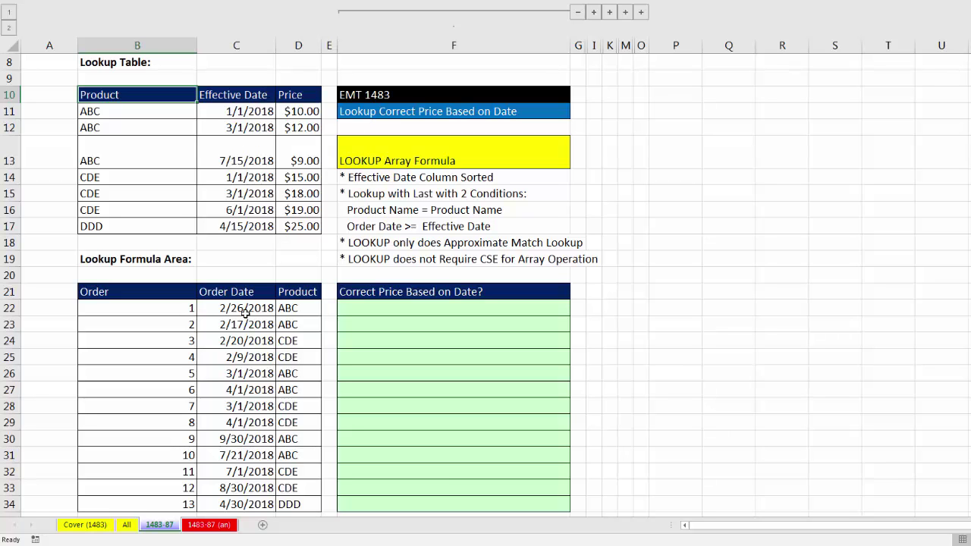
{"action": "left_click", "coordinate": [355, 305]}
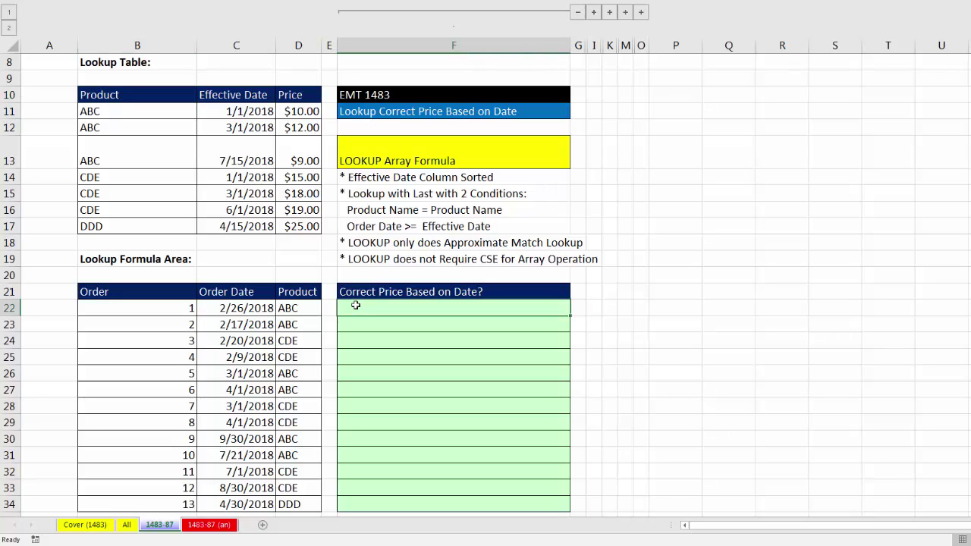
{"action": "left_click", "coordinate": [234, 111]}
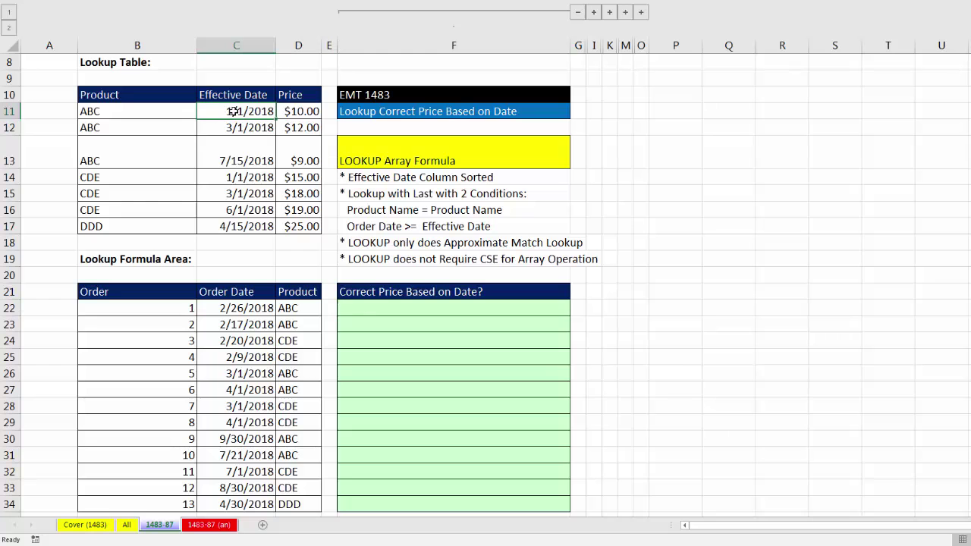
{"action": "left_click_drag", "start_coordinate": [232, 111], "coordinate": [236, 224]}
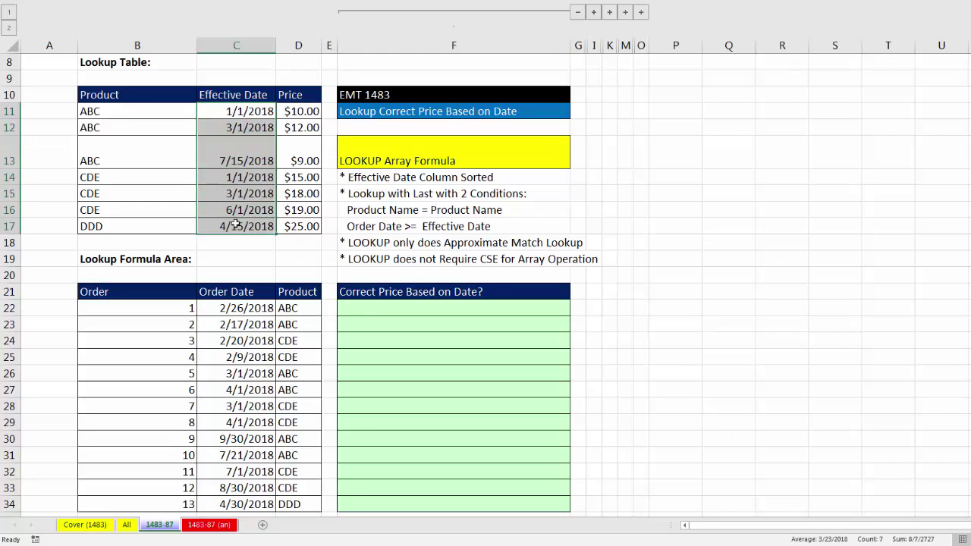
{"action": "left_click", "coordinate": [234, 112]}
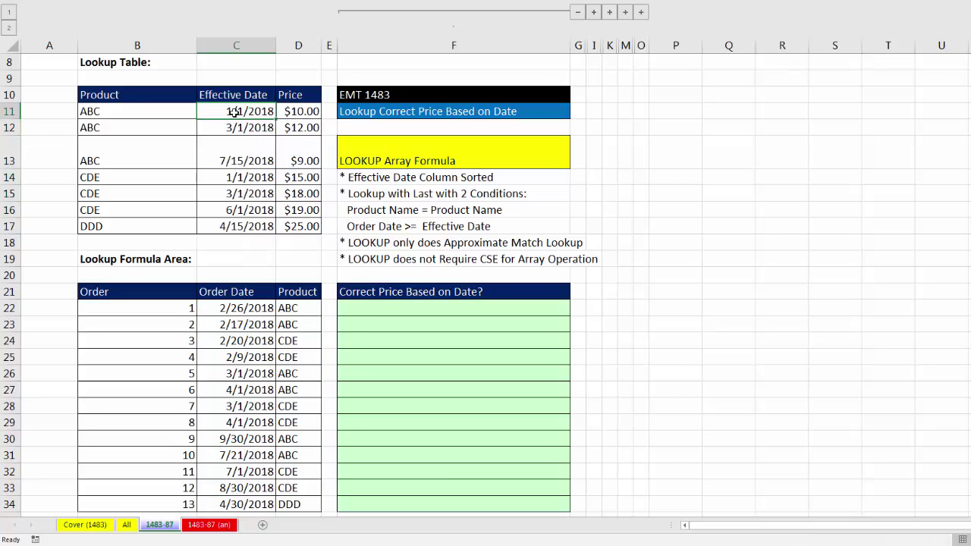
{"action": "right_click", "coordinate": [234, 112]}
{"action": "mouse_move", "coordinate": [318, 295]}
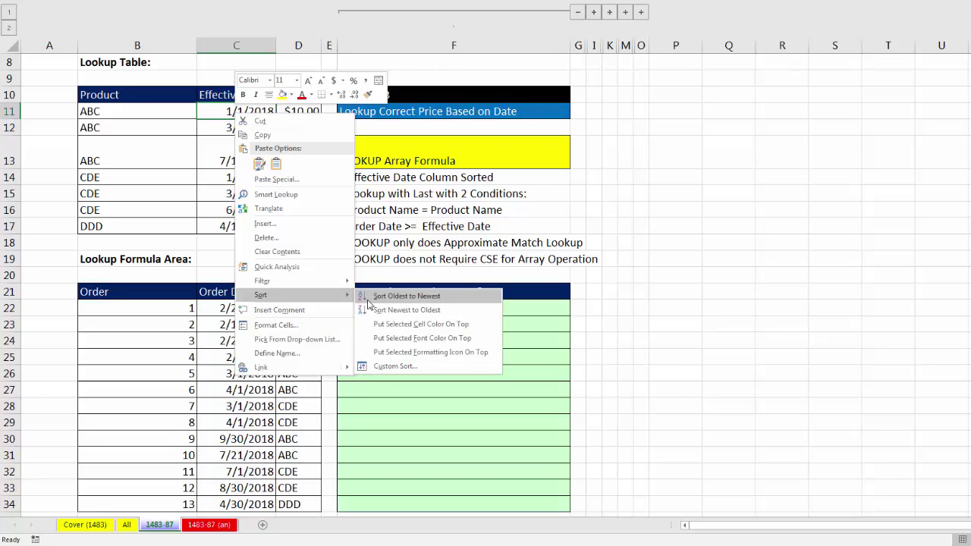
{"action": "left_click", "coordinate": [384, 298]}
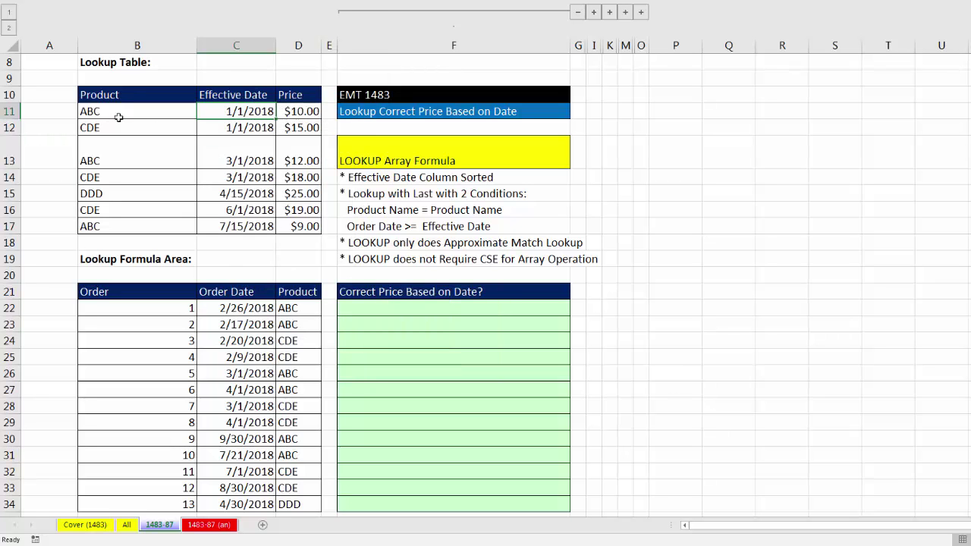
{"action": "left_click_drag", "start_coordinate": [98, 111], "coordinate": [286, 123]}
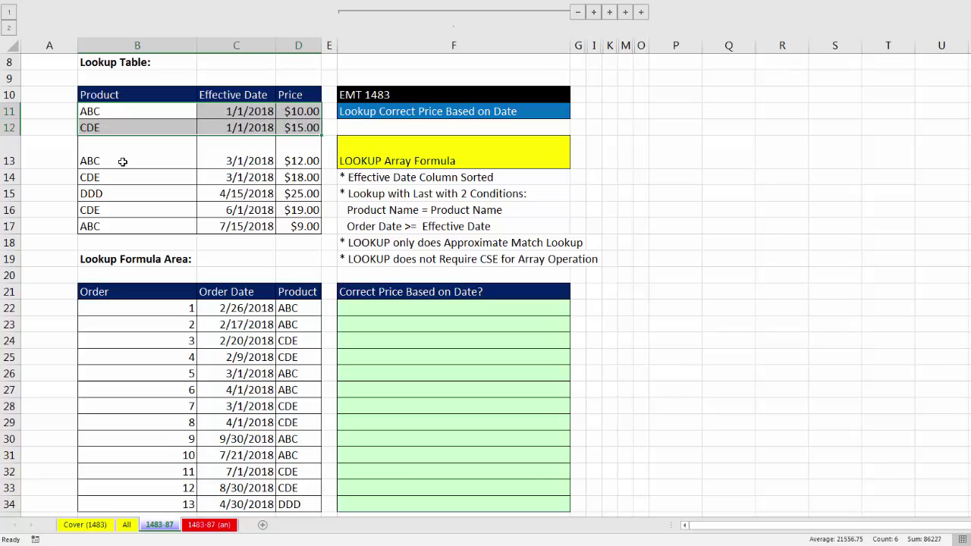
{"action": "left_click_drag", "start_coordinate": [112, 151], "coordinate": [298, 172]}
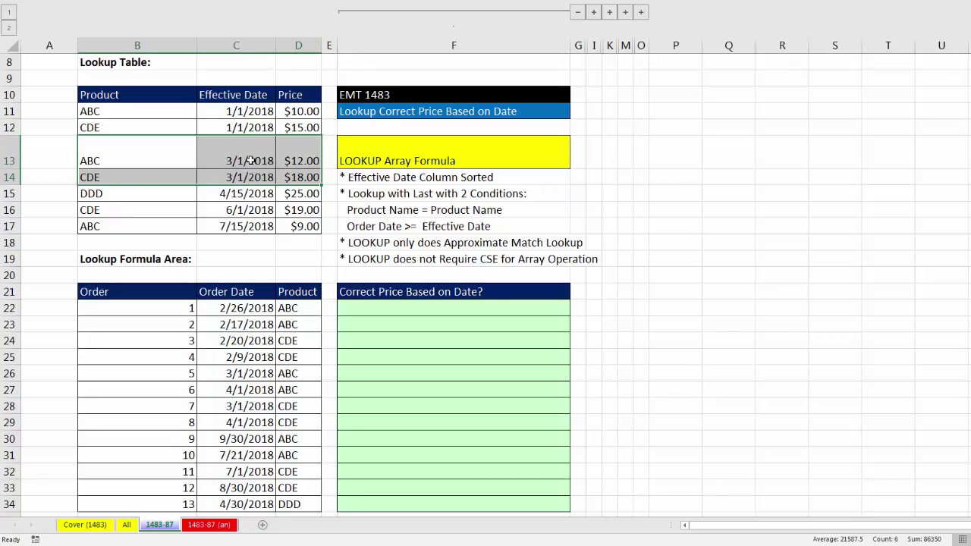
{"action": "left_click_drag", "start_coordinate": [134, 190], "coordinate": [303, 190]}
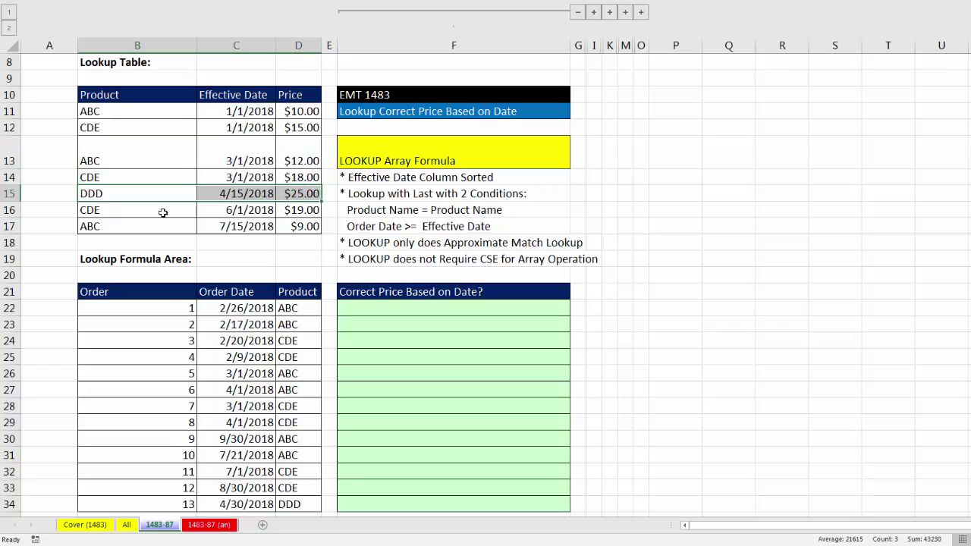
{"action": "left_click_drag", "start_coordinate": [147, 211], "coordinate": [292, 212]}
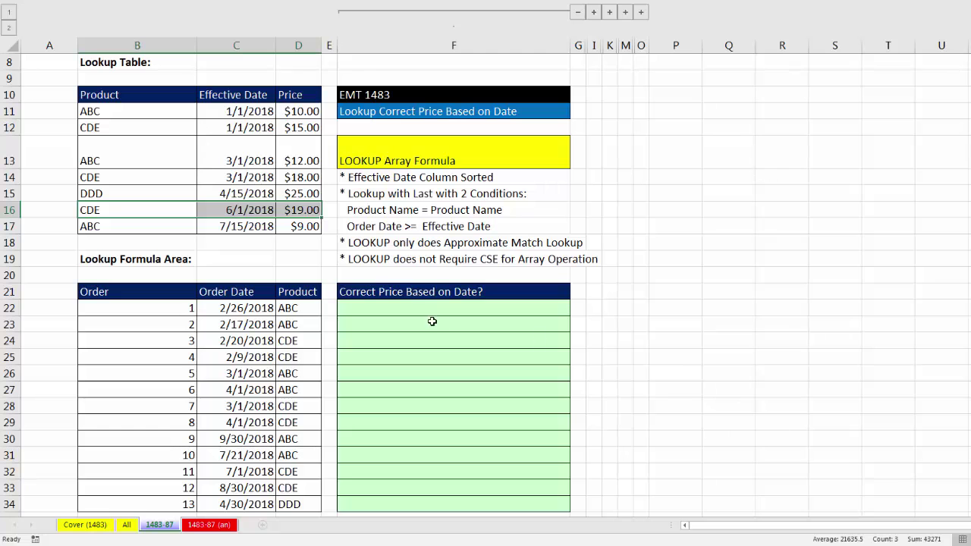
Begin a formula in F22 that compares the locked lookup product range $B$11:$B$17 with order 1's product in D22
{"action": "left_click", "coordinate": [360, 304]}
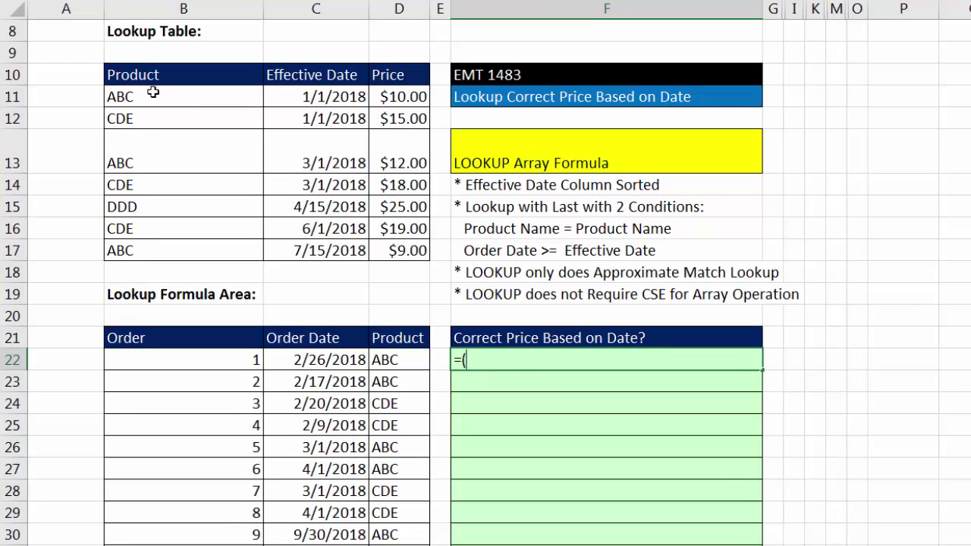
{"action": "left_click_drag", "start_coordinate": [152, 93], "coordinate": [162, 247]}
{"action": "key", "text": "F4"}
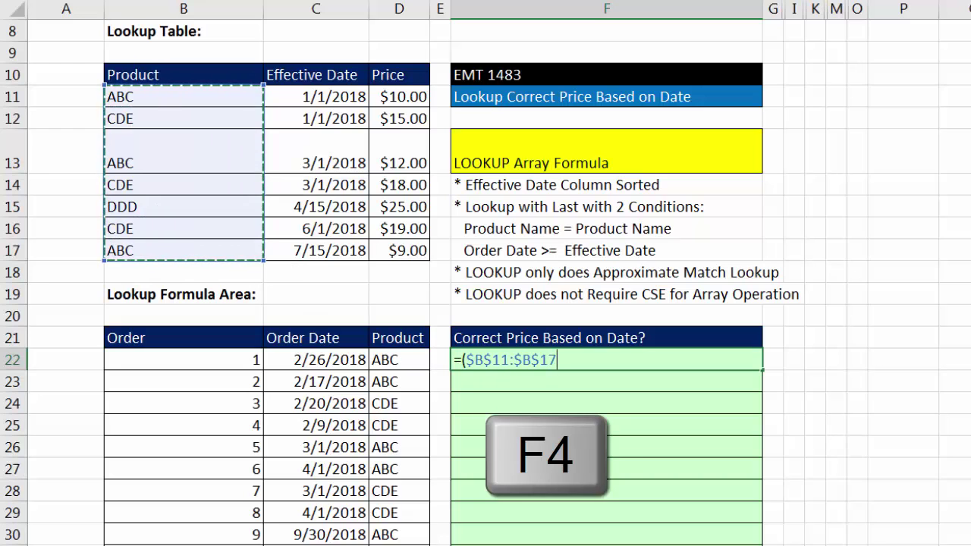
{"action": "type", "text": "="}
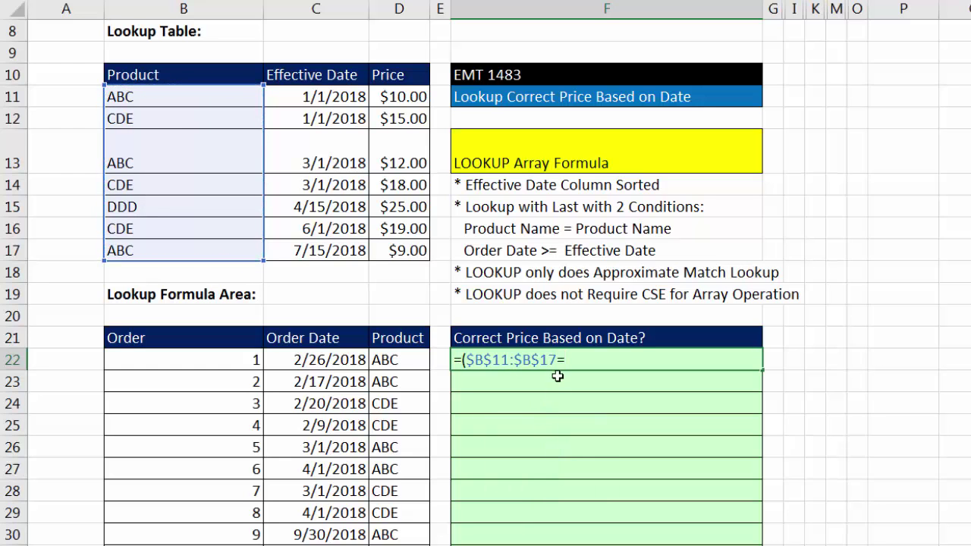
{"action": "left_click", "coordinate": [390, 359]}
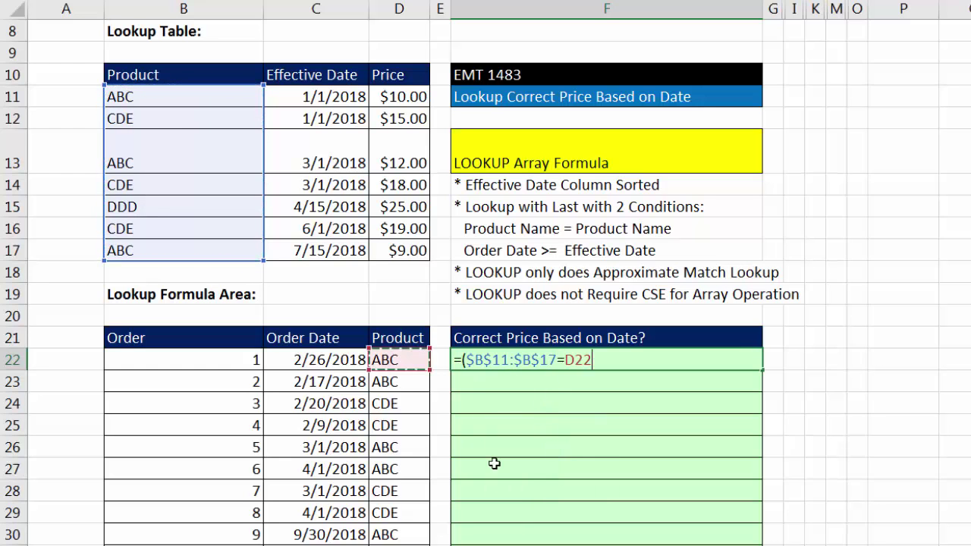
Review the operator, product range and D22 reference in F22's comparison, and close its parenthesis
{"action": "left_click", "coordinate": [563, 362]}
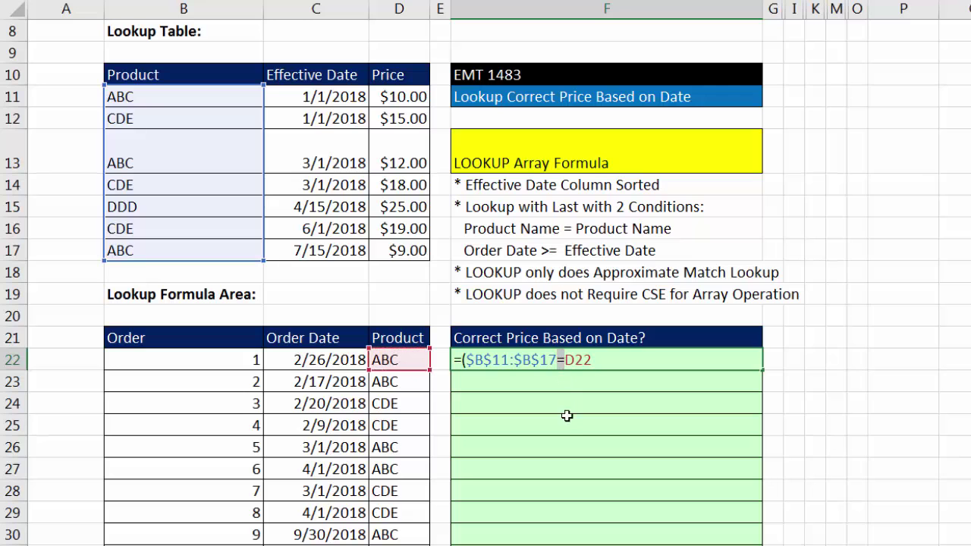
{"action": "double_click", "coordinate": [573, 361]}
{"action": "left_click_drag", "start_coordinate": [556, 362], "coordinate": [469, 369]}
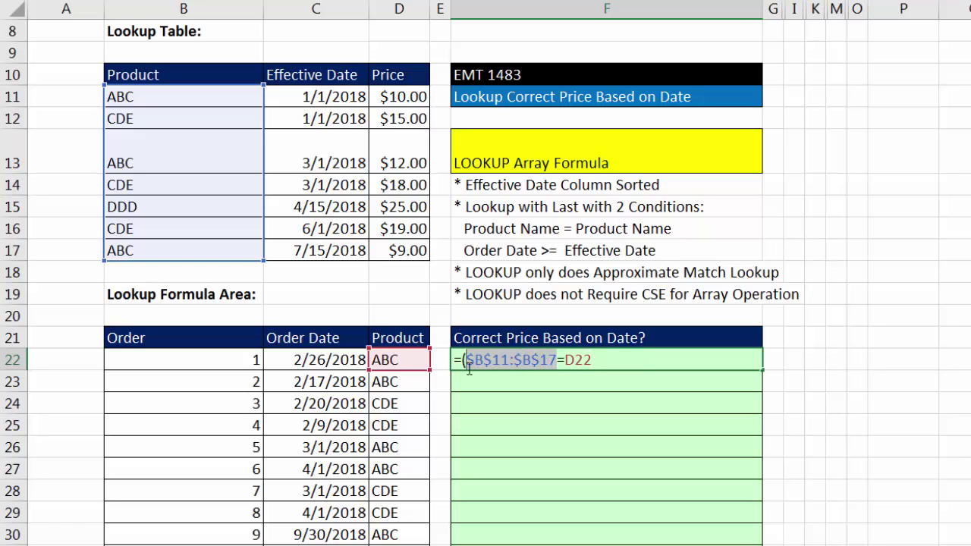
{"action": "double_click", "coordinate": [581, 361]}
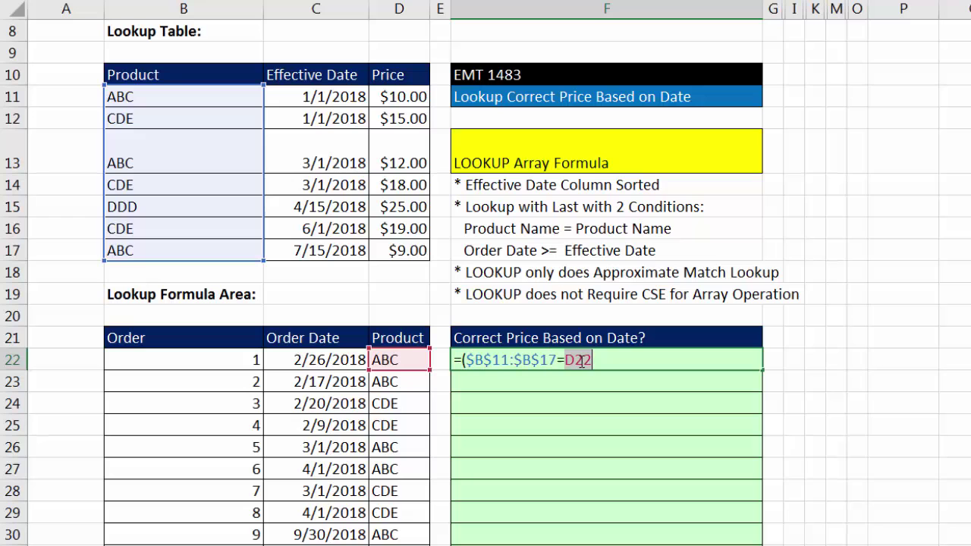
{"action": "left_click_drag", "start_coordinate": [560, 362], "coordinate": [467, 360]}
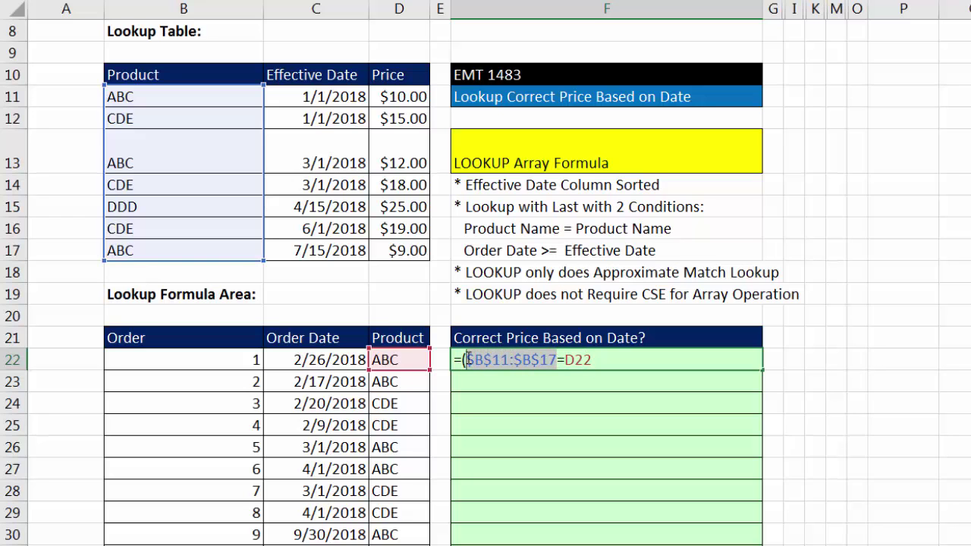
{"action": "left_click", "coordinate": [599, 359]}
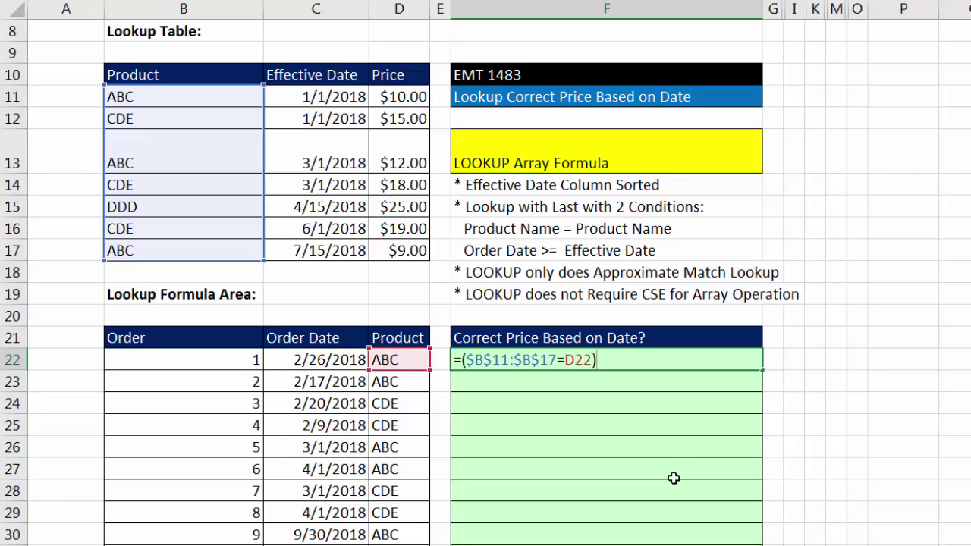
Evaluate the product comparison in place within F22 to inspect its array, and restore the formula
{"action": "key", "text": "F9"}
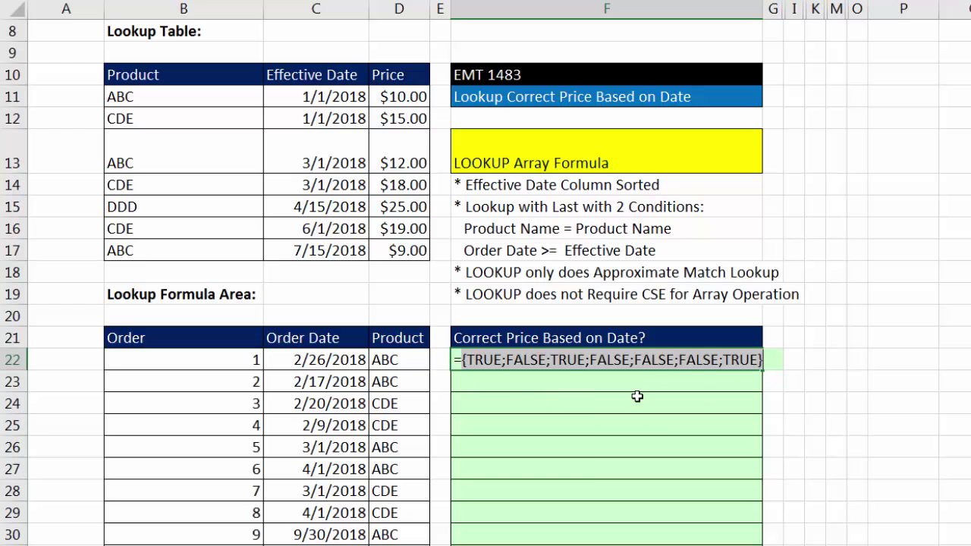
{"action": "key", "text": "ctrl+z"}
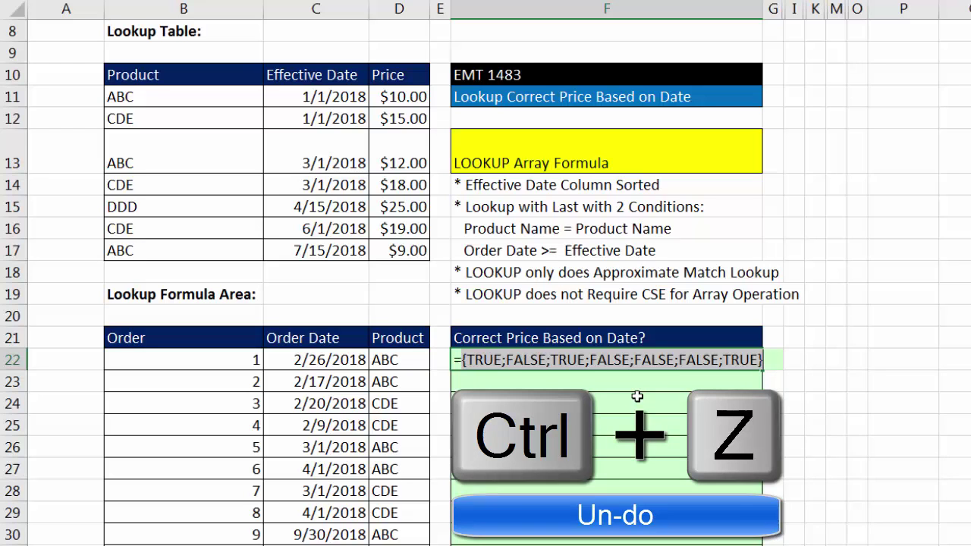
{"action": "key", "text": "ctrl+z"}
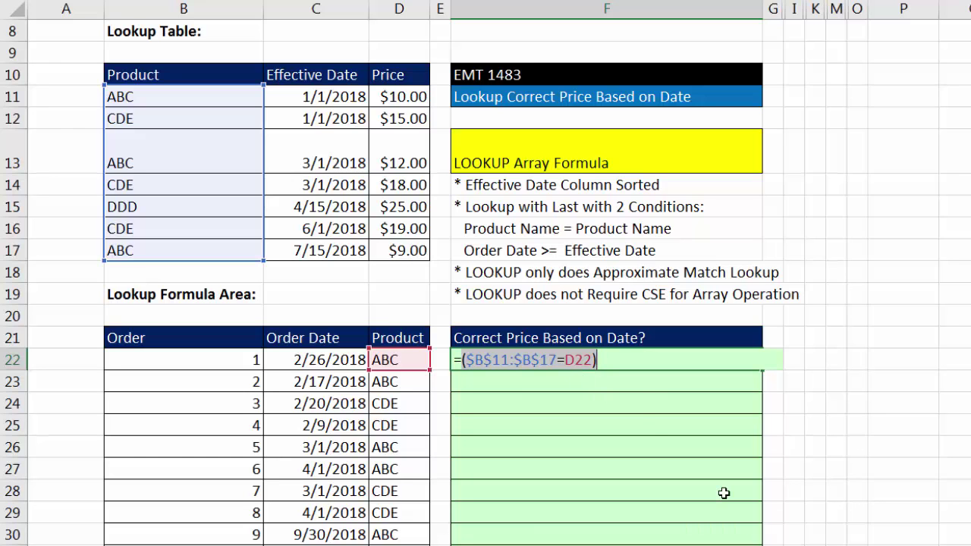
Multiply the product condition in F22 by a date condition, ($C$11:$C$17<=C22), with the effective date range locked
{"action": "left_click", "coordinate": [626, 363]}
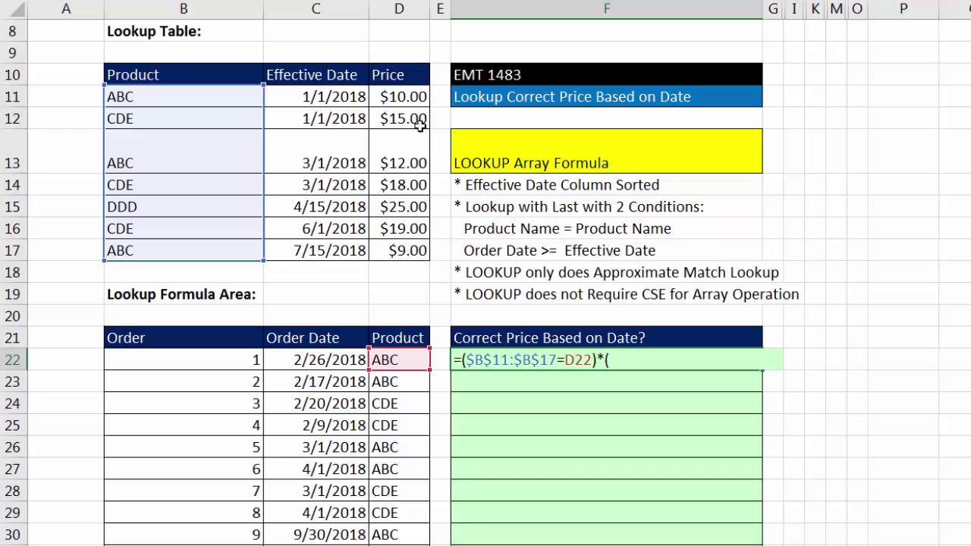
{"action": "left_click_drag", "start_coordinate": [328, 112], "coordinate": [332, 260]}
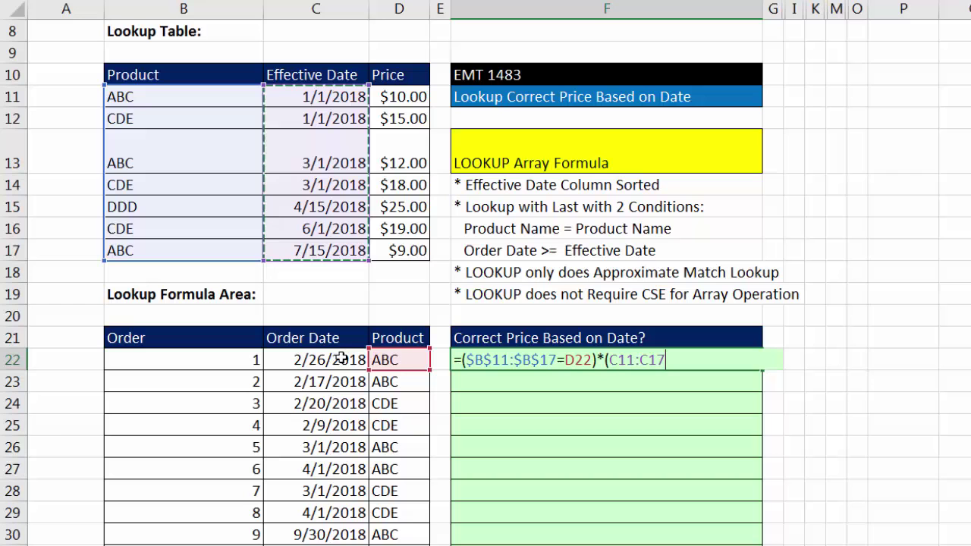
{"action": "key", "text": "F4"}
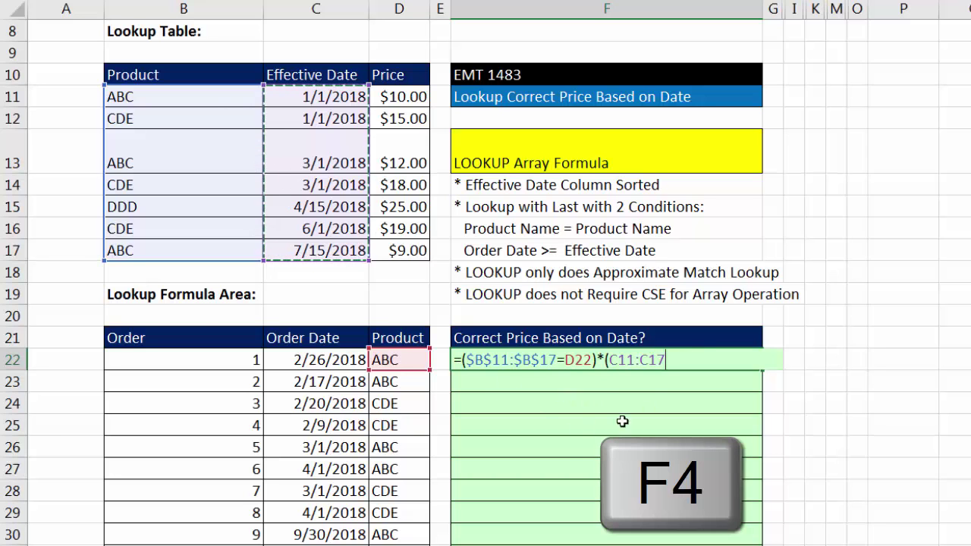
{"action": "key", "text": "F4"}
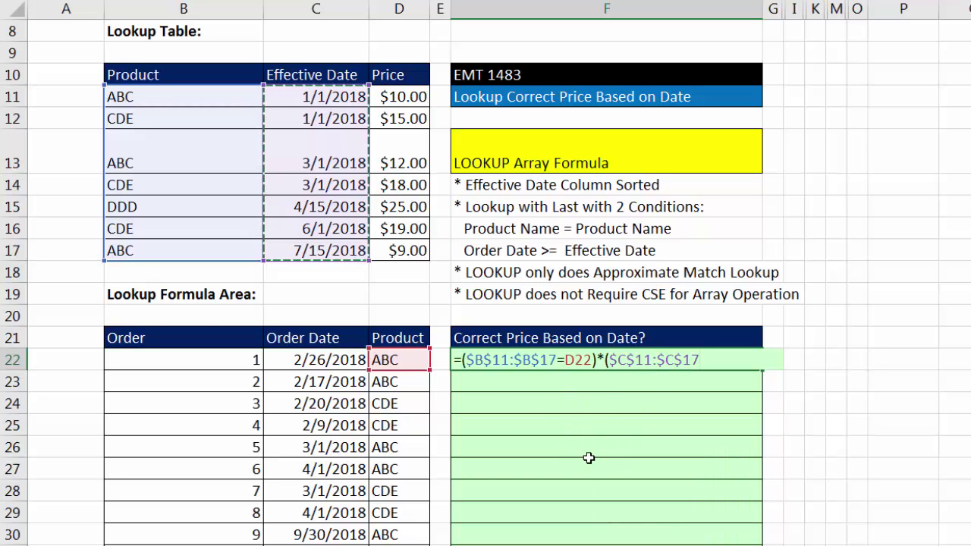
{"action": "type", "text": "<"}
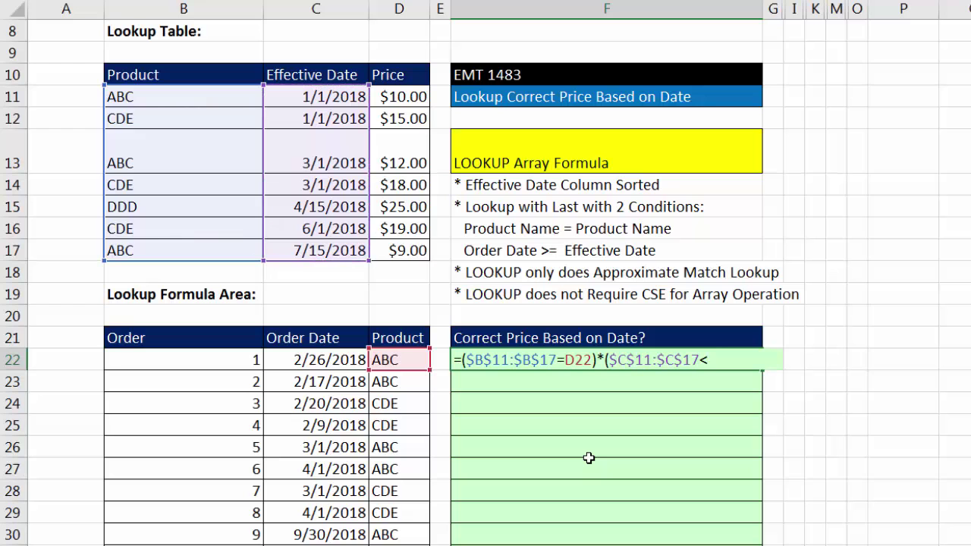
{"action": "type", "text": "="}
{"action": "left_click", "coordinate": [343, 363]}
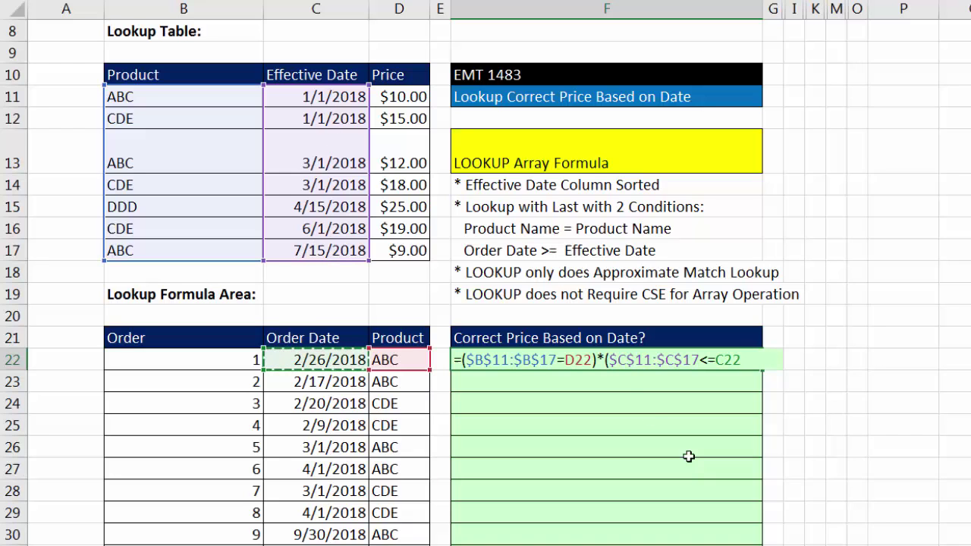
{"action": "type", "text": ")"}
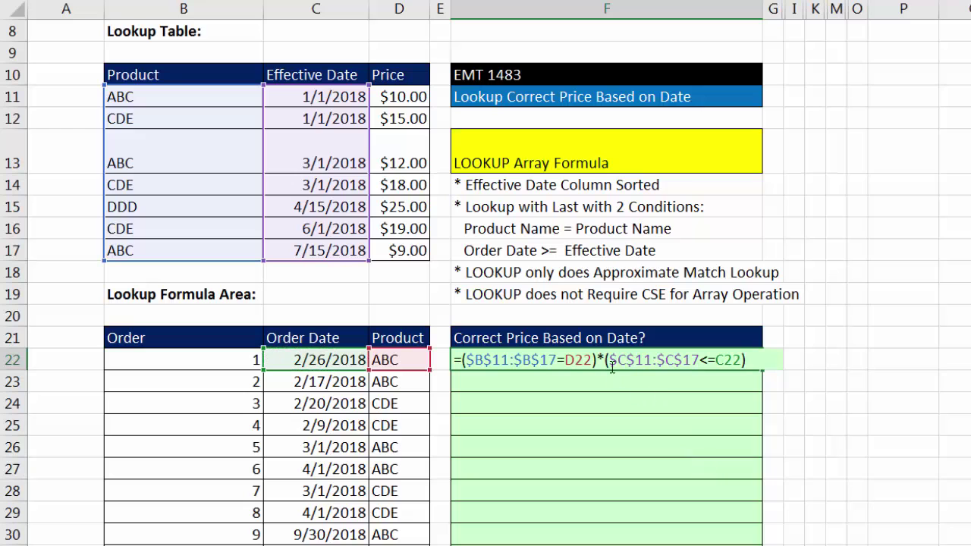
Evaluate only the date condition in F22 to inspect its array, and restore the formula
{"action": "left_click_drag", "start_coordinate": [606, 359], "coordinate": [809, 370]}
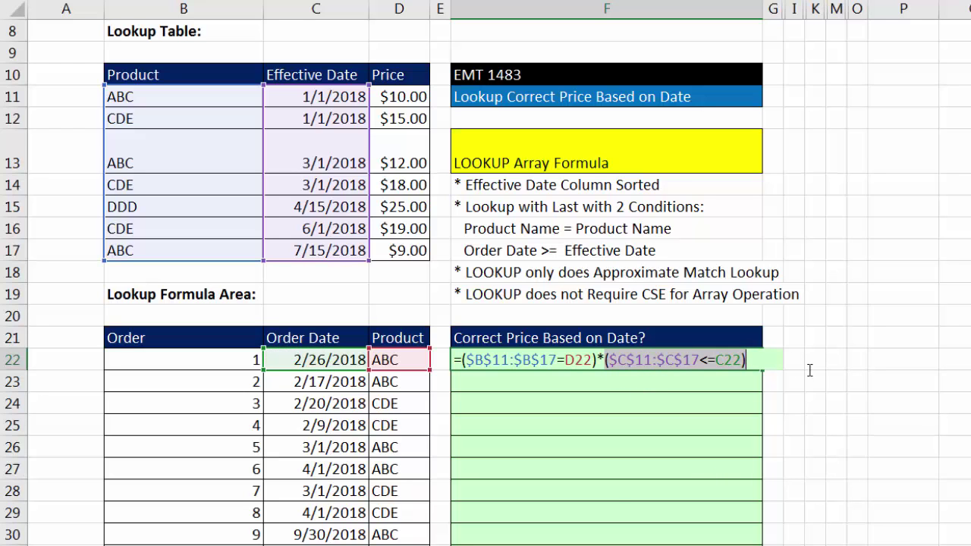
{"action": "key", "text": "F9"}
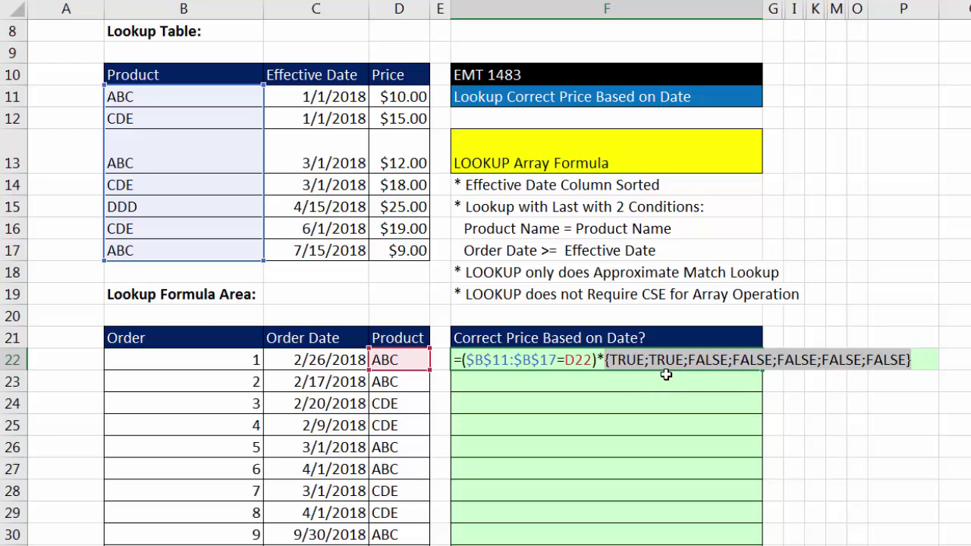
{"action": "key", "text": "ctrl+z"}
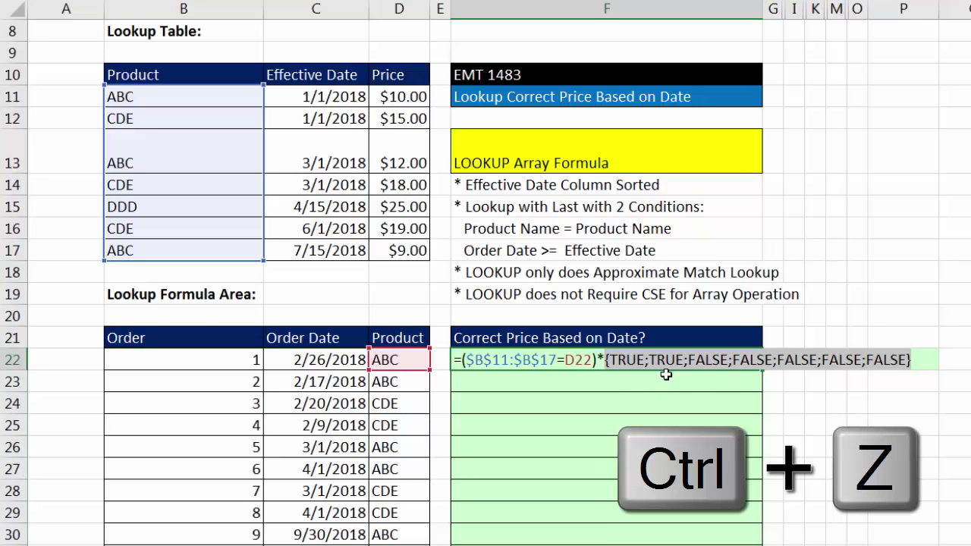
{"action": "key", "text": "ctrl+z"}
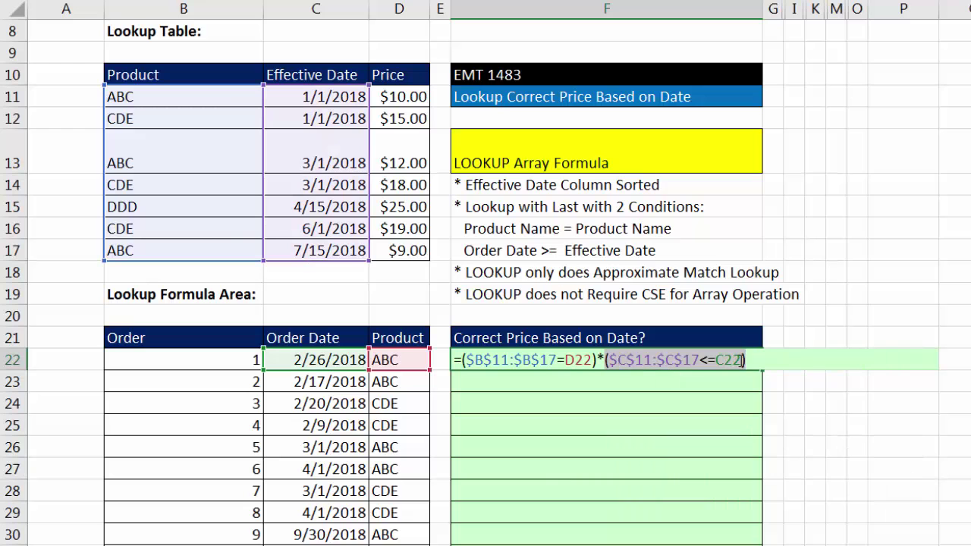
{"action": "left_click", "coordinate": [747, 364]}
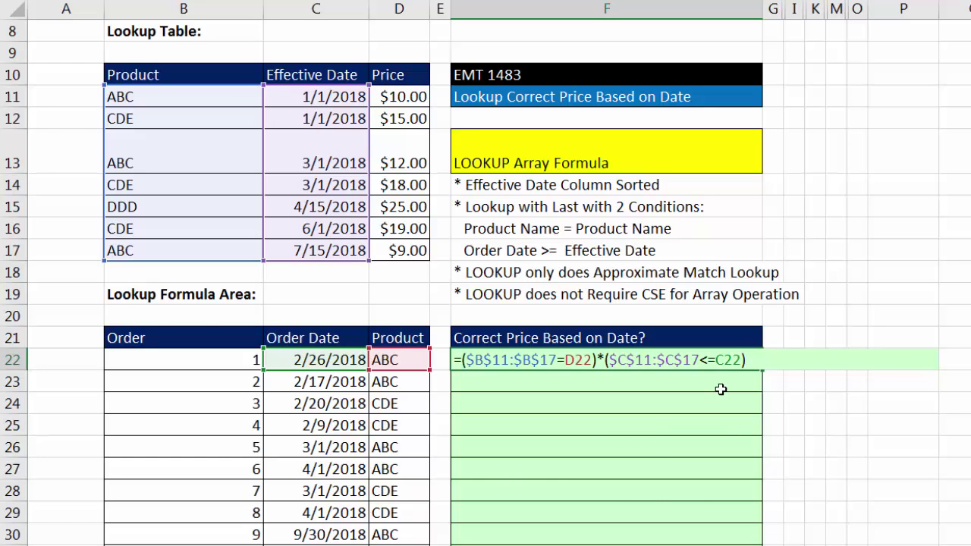
Examine the comparison operators, the multiplication sign and both bracketed conditions in the F22 formula
{"action": "left_click_drag", "start_coordinate": [700, 362], "coordinate": [715, 361]}
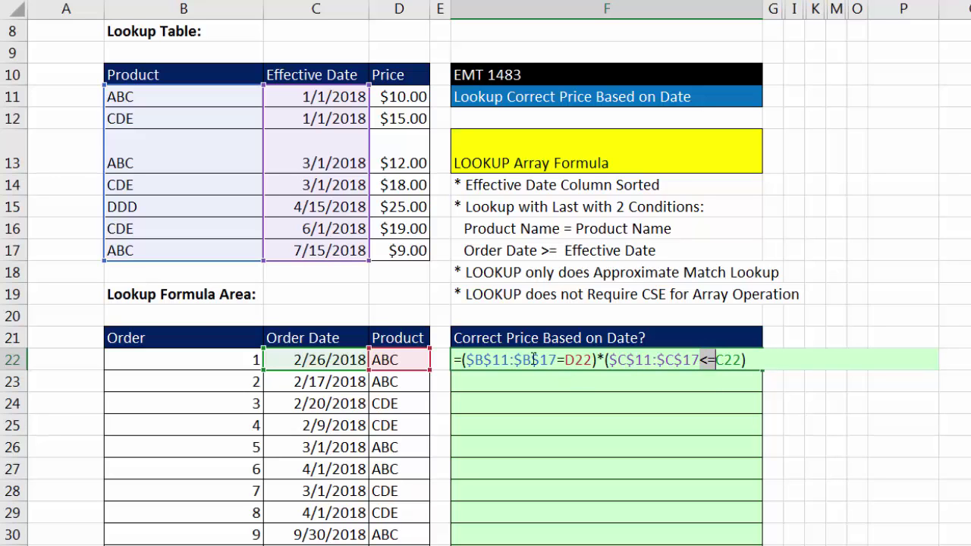
{"action": "left_click", "coordinate": [560, 361]}
{"action": "left_click_drag", "start_coordinate": [558, 361], "coordinate": [606, 359]}
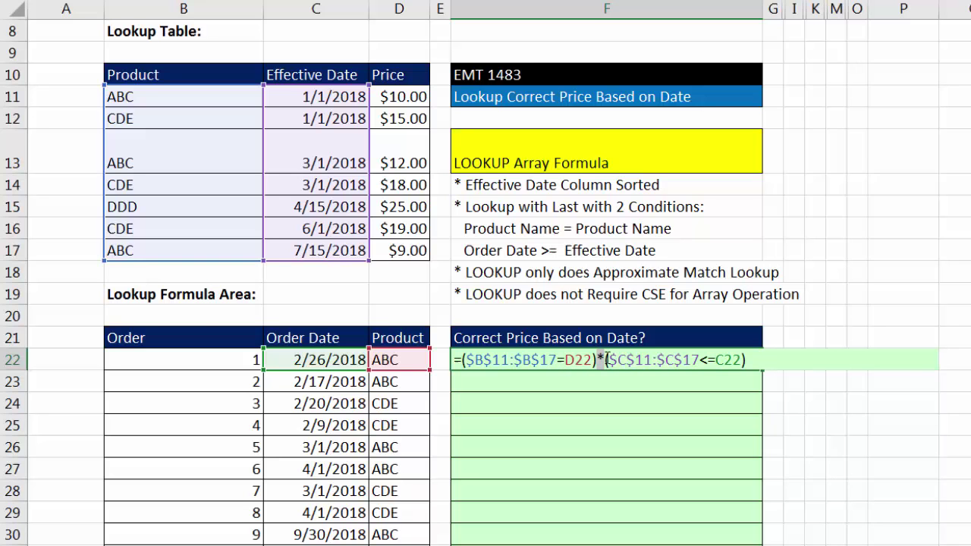
{"action": "left_click", "coordinate": [618, 355]}
{"action": "left_click_drag", "start_coordinate": [609, 359], "coordinate": [805, 360]}
{"action": "left_click_drag", "start_coordinate": [596, 360], "coordinate": [465, 361]}
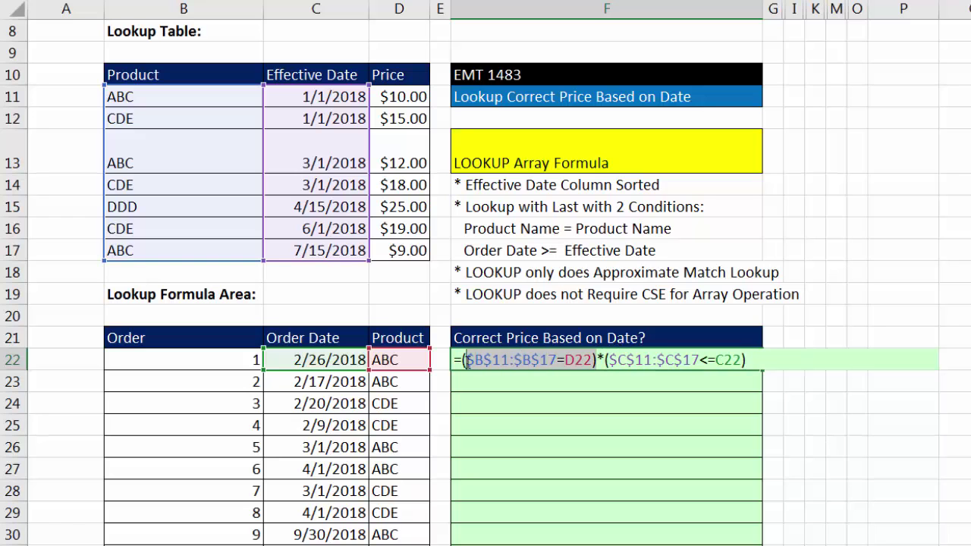
{"action": "left_click", "coordinate": [600, 359]}
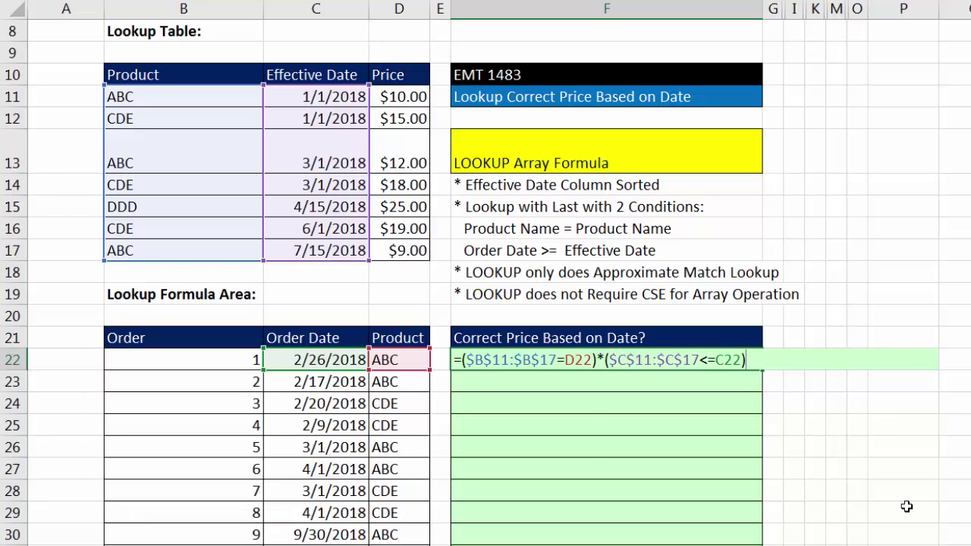
Evaluate the full product of both conditions in F22 to inspect its array, and restore the formula
{"action": "key", "text": "shift+Home"}
{"action": "key", "text": "F9"}
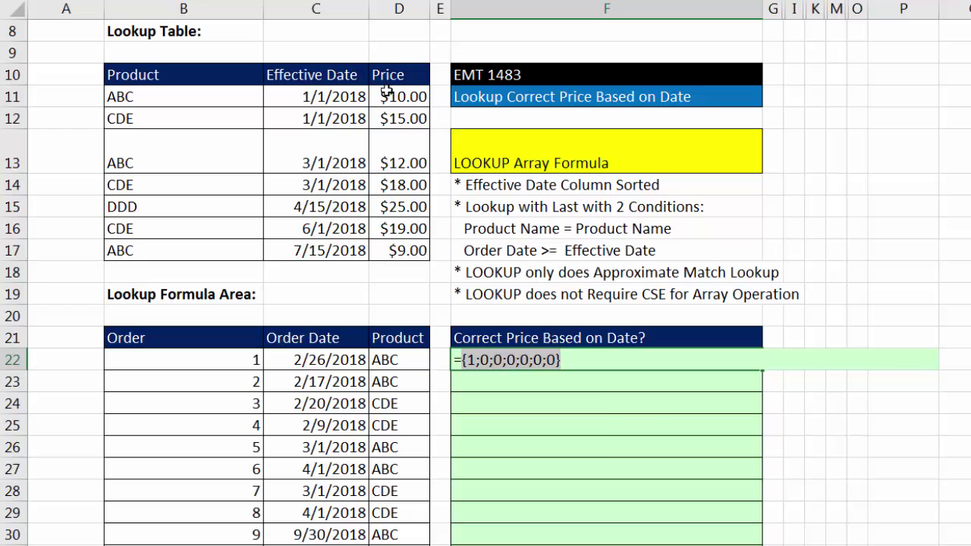
{"action": "key", "text": "ctrl+z"}
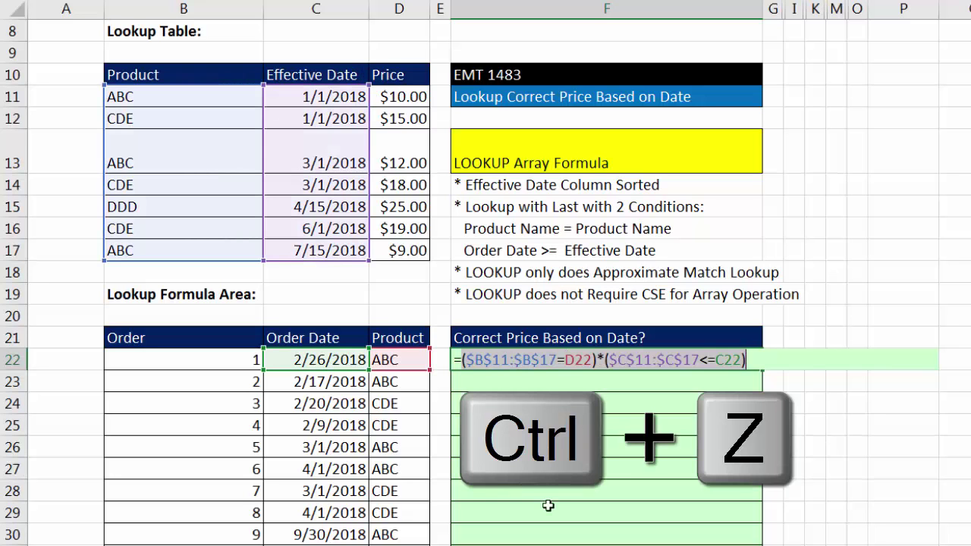
Enter the two-condition formula in F22 and copy it down the price column through F34
{"action": "key", "text": "ctrl+Return"}
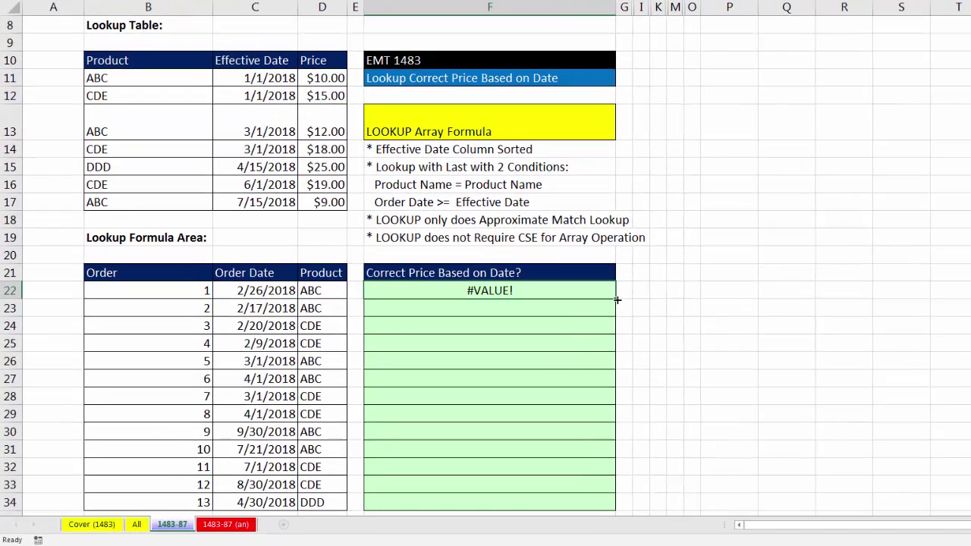
{"action": "left_click_drag", "start_coordinate": [762, 370], "coordinate": [758, 544]}
{"action": "left_click_drag", "start_coordinate": [611, 448], "coordinate": [608, 512]}
Check order 9's row and evaluate the copied formula in F30 to inspect its array
{"action": "left_click", "coordinate": [371, 431]}
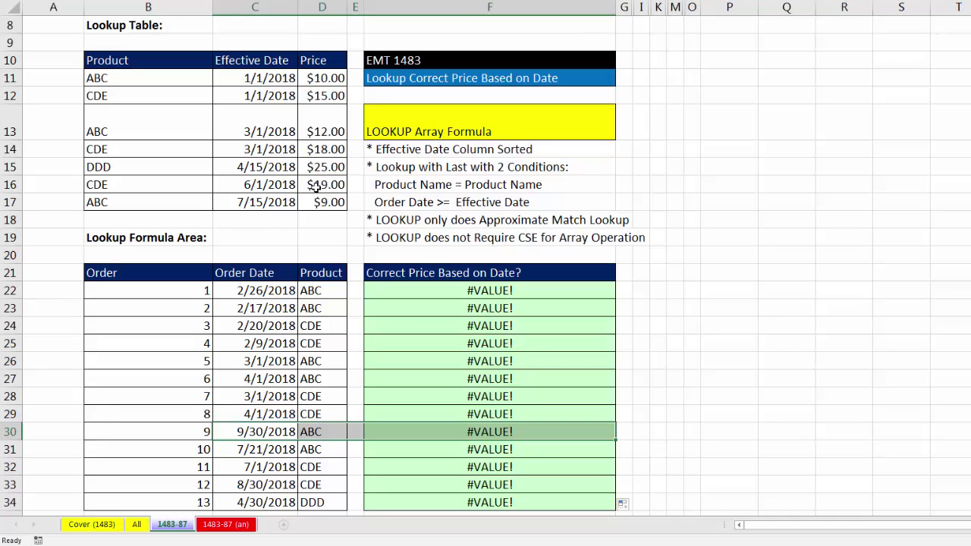
{"action": "left_click", "coordinate": [433, 433]}
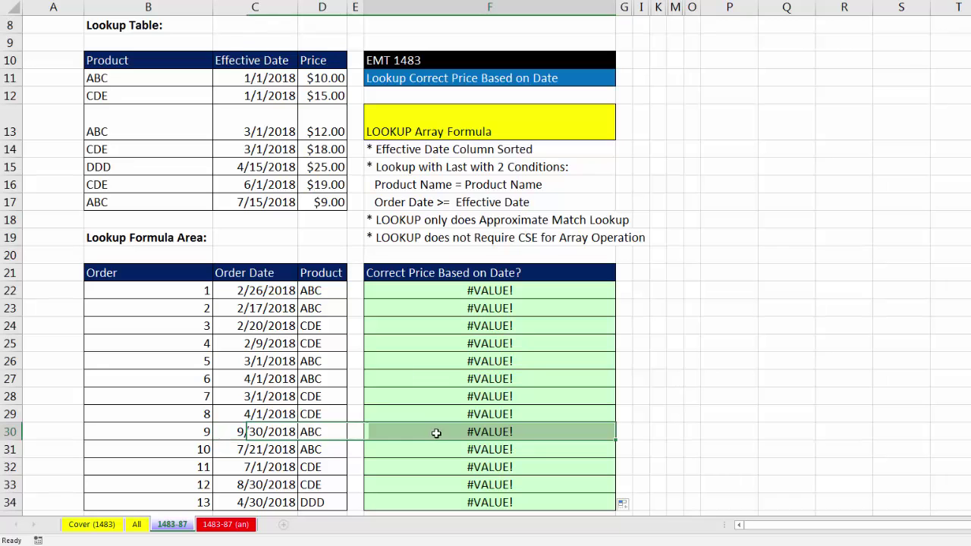
{"action": "key", "text": "F2"}
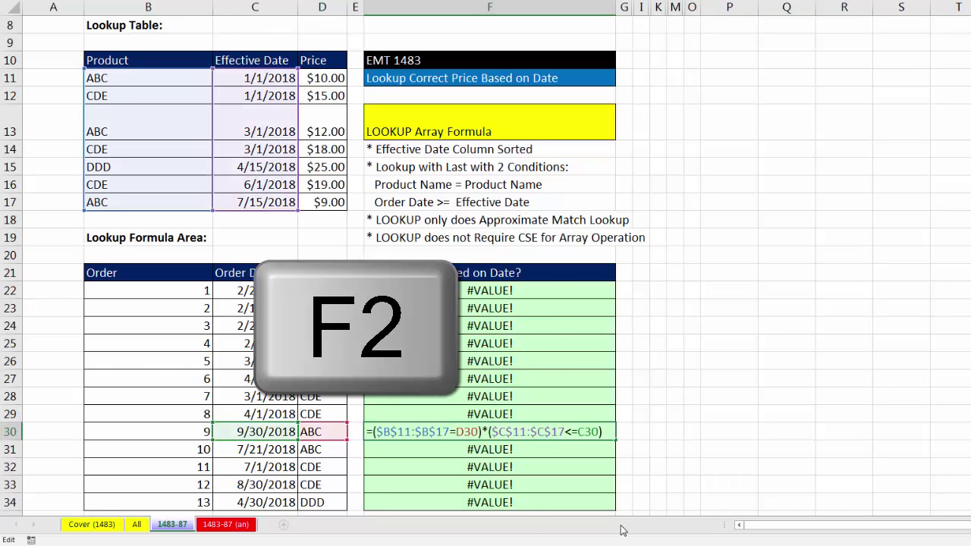
{"action": "key", "text": "F9"}
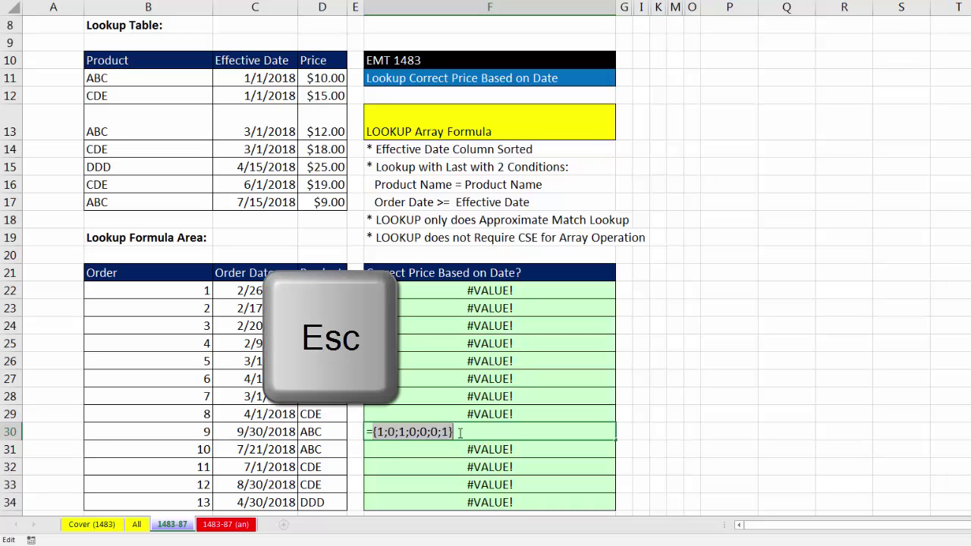
Restore the formula in F30, and evaluate the copied formula in F24 to inspect order 3's array
{"action": "key", "text": "Escape"}
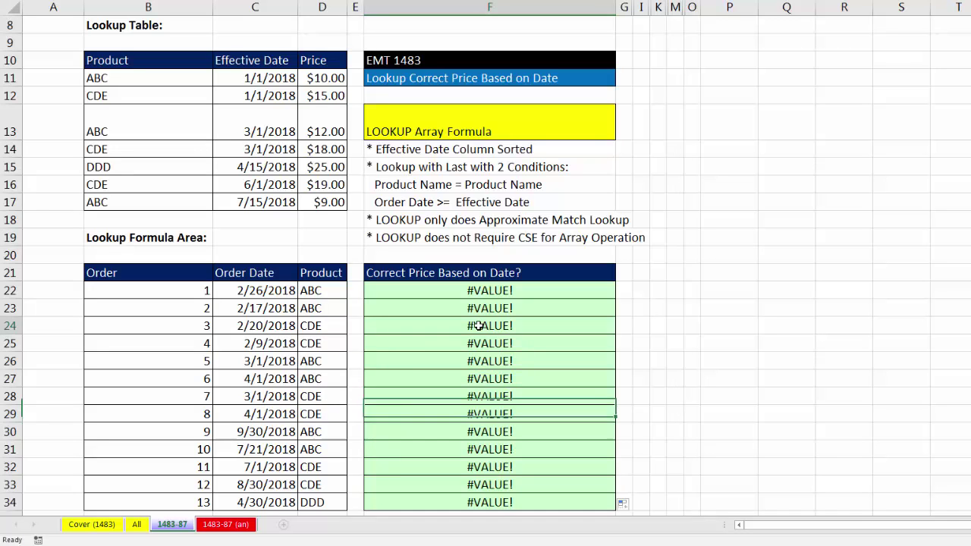
{"action": "left_click", "coordinate": [486, 331]}
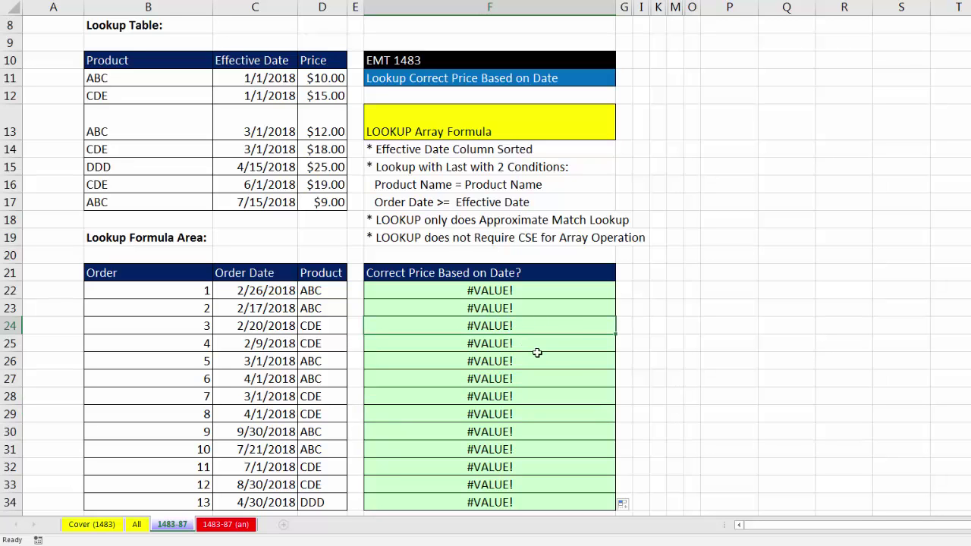
{"action": "key", "text": "F2"}
{"action": "key", "text": "F9"}
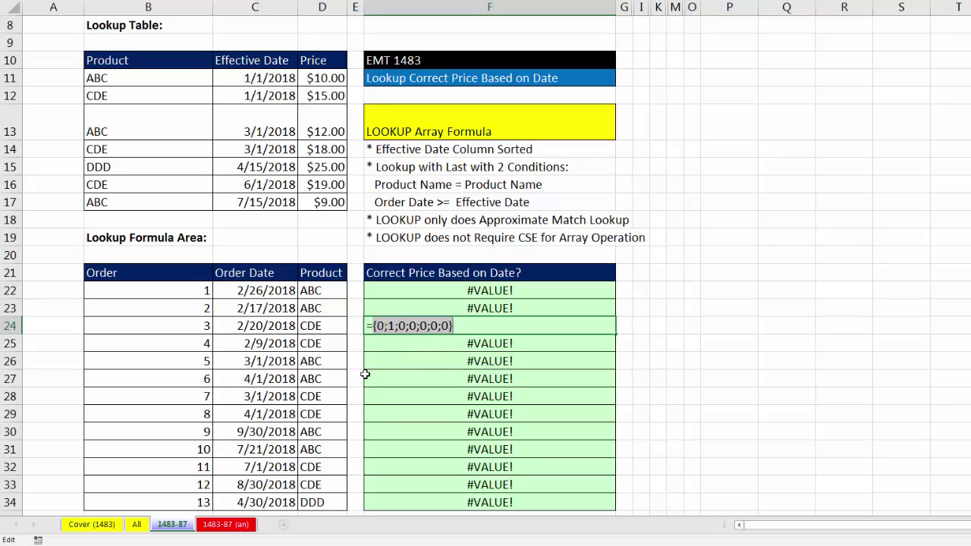
{"action": "key", "text": "Escape"}
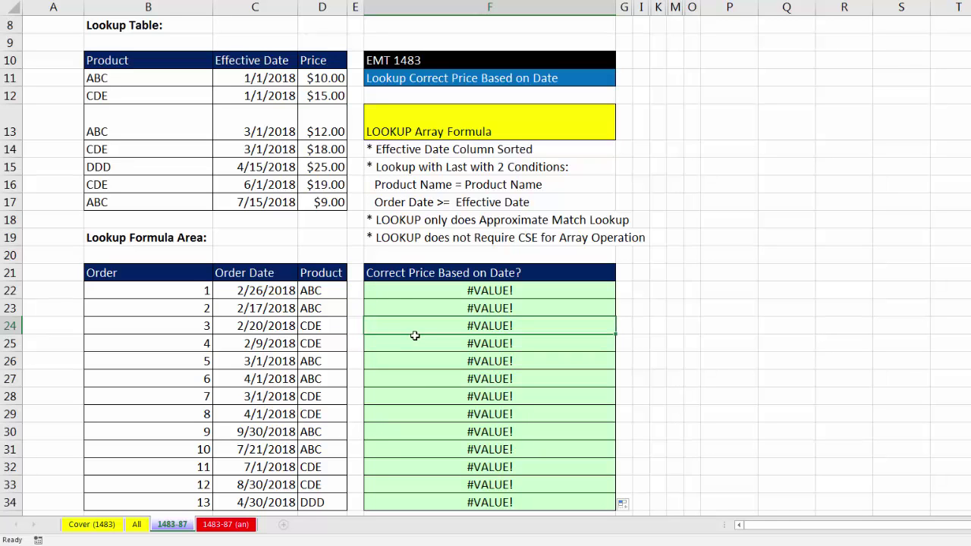
Edit the F22 formula to divide 1 by the bracketed product of both conditions: =1/(($B$11:$B$17=D22)*($C$11:$C$17<=C22))
{"action": "left_click", "coordinate": [437, 289]}
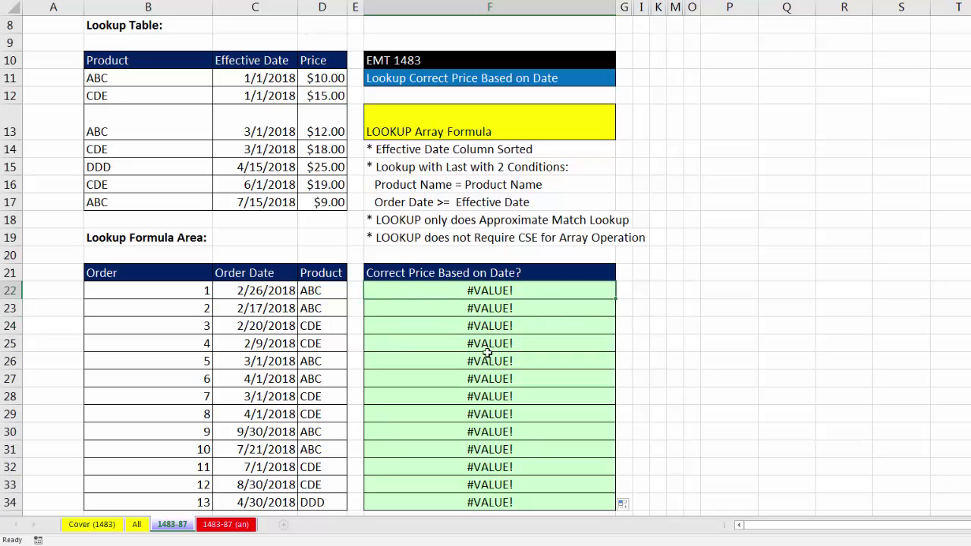
{"action": "key", "text": "F2"}
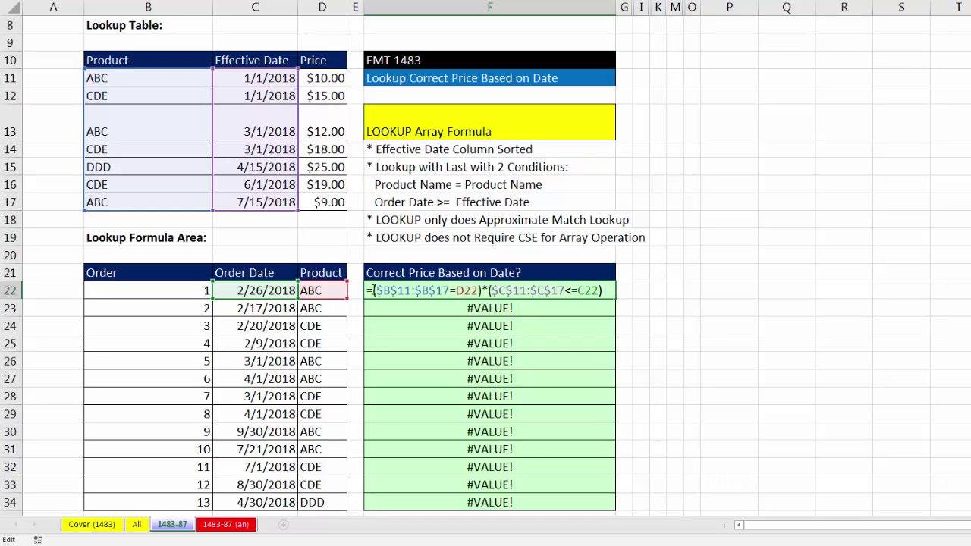
{"action": "left_click_drag", "start_coordinate": [374, 290], "coordinate": [769, 281]}
{"action": "left_click", "coordinate": [374, 290]}
{"action": "type", "text": "1/"}
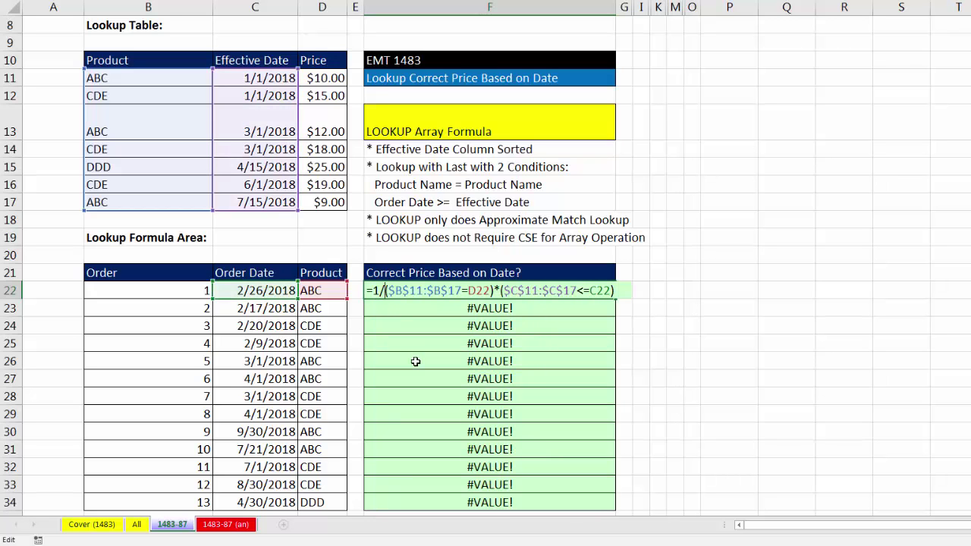
{"action": "type", "text": "("}
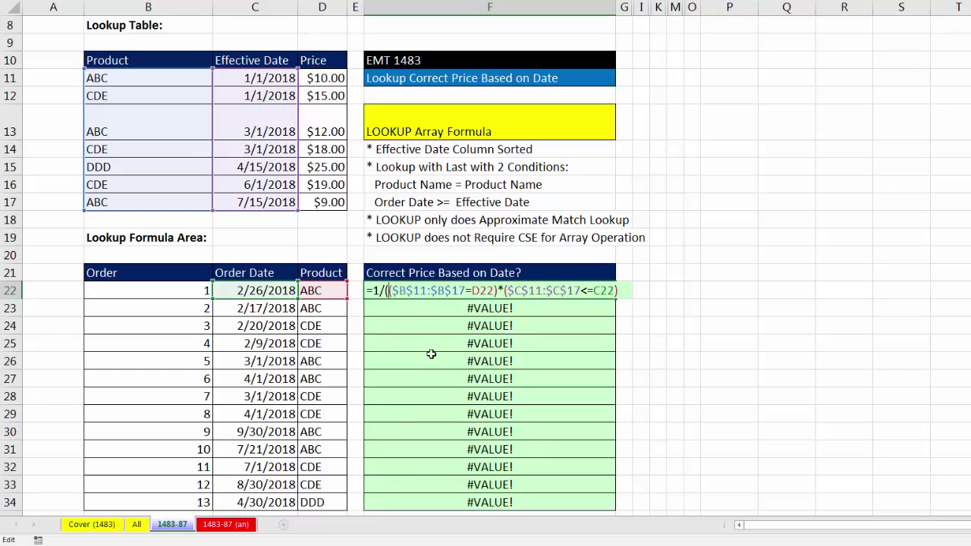
{"action": "key", "text": "Left"}
Evaluate the 1/ formula in F22 to inspect its array, restore and enter it, and copy it down through F34
{"action": "key", "text": "F9"}
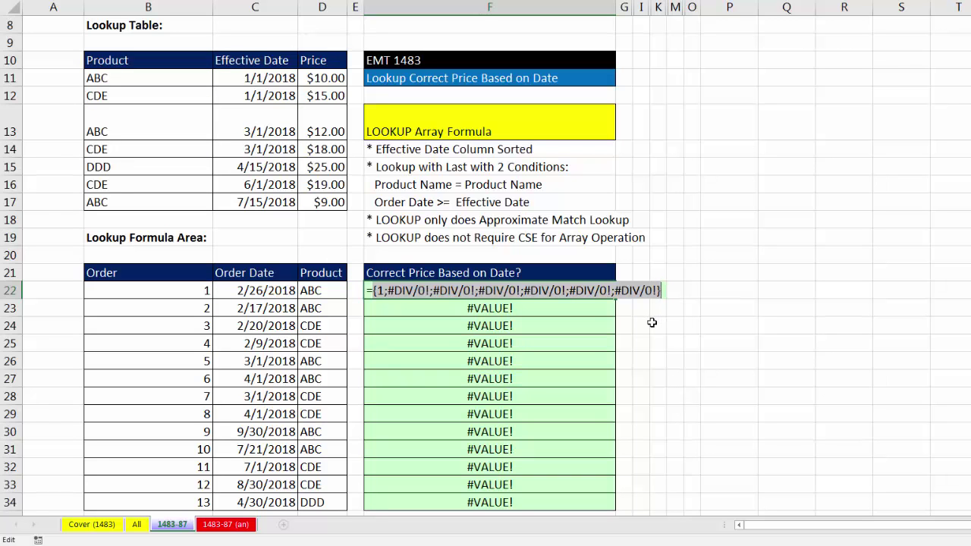
{"action": "key", "text": "ctrl+z"}
{"action": "key", "text": "Escape"}
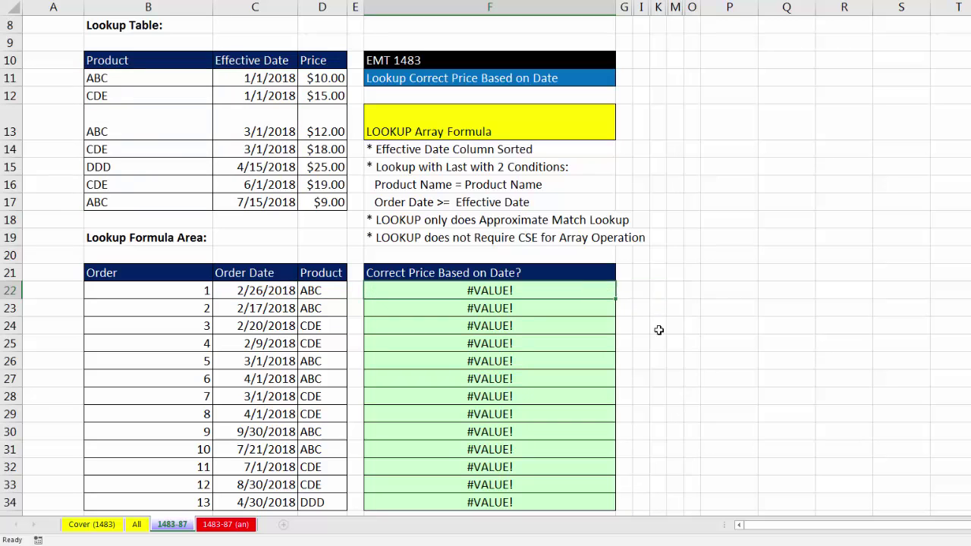
{"action": "double_click", "coordinate": [616, 299]}
Check order 9's row and evaluate the 1/ formula in F30 to inspect its array
{"action": "left_click_drag", "start_coordinate": [273, 432], "coordinate": [500, 429]}
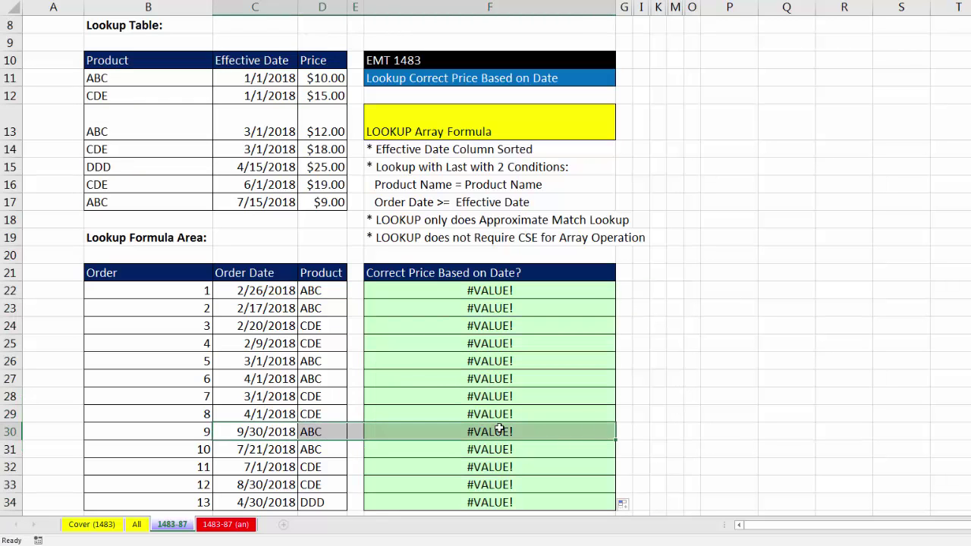
{"action": "left_click", "coordinate": [500, 429]}
{"action": "key", "text": "F2"}
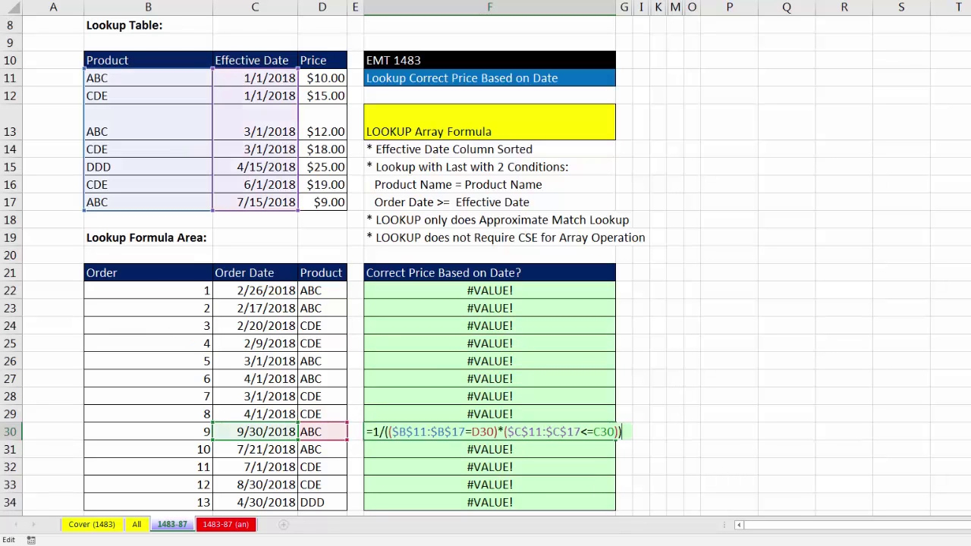
{"action": "key", "text": "F9"}
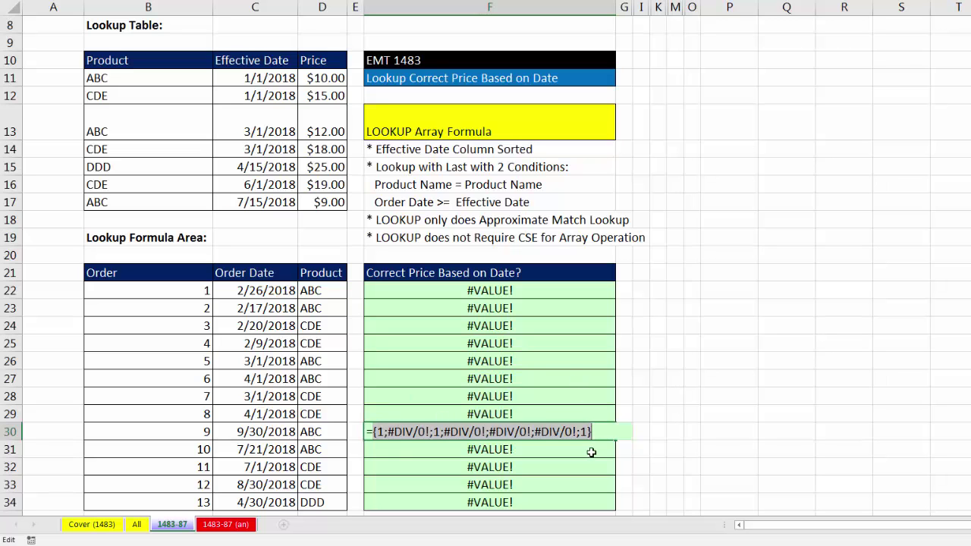
{"action": "key", "text": "Escape"}
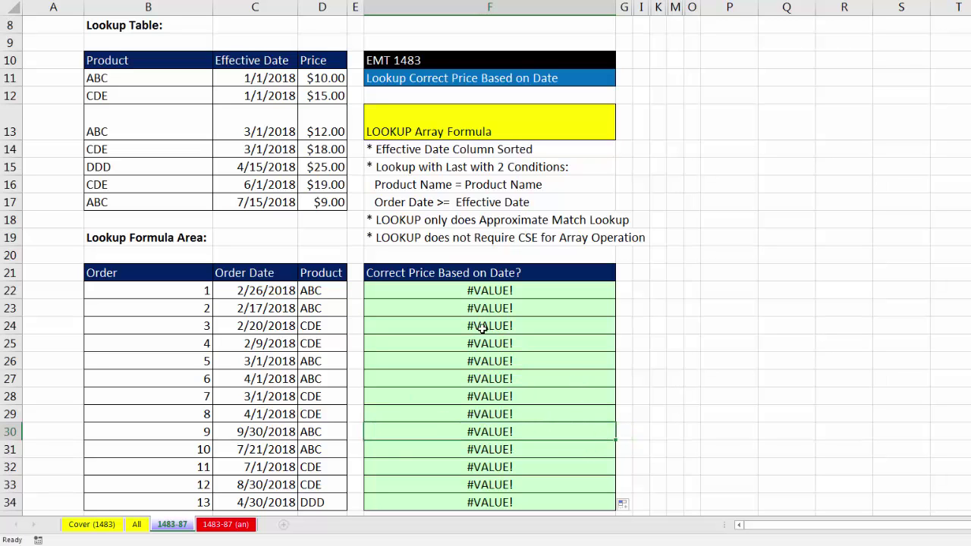
Evaluate the 1/ formula in F24 to inspect order 3's array, and restore the formula
{"action": "left_click", "coordinate": [482, 326]}
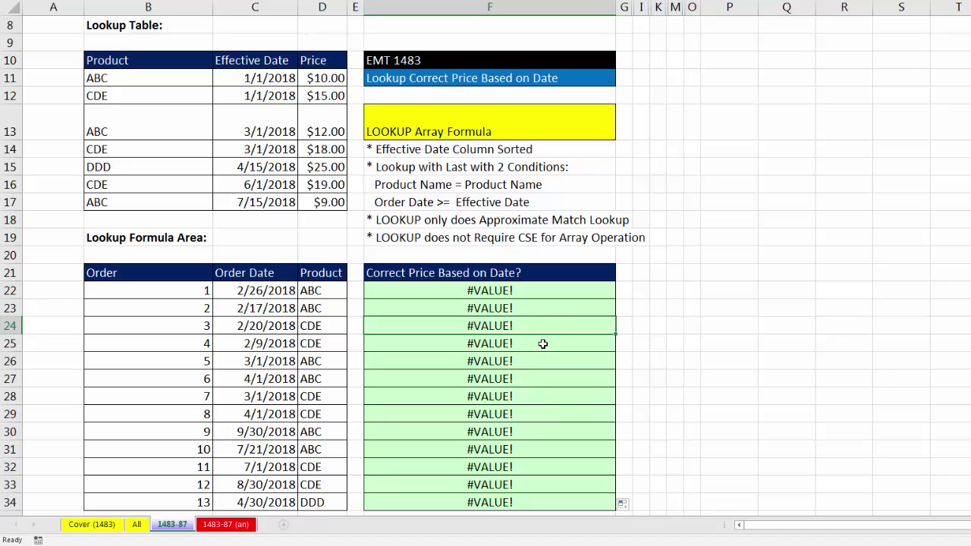
{"action": "key", "text": "F2"}
{"action": "key", "text": "F9"}
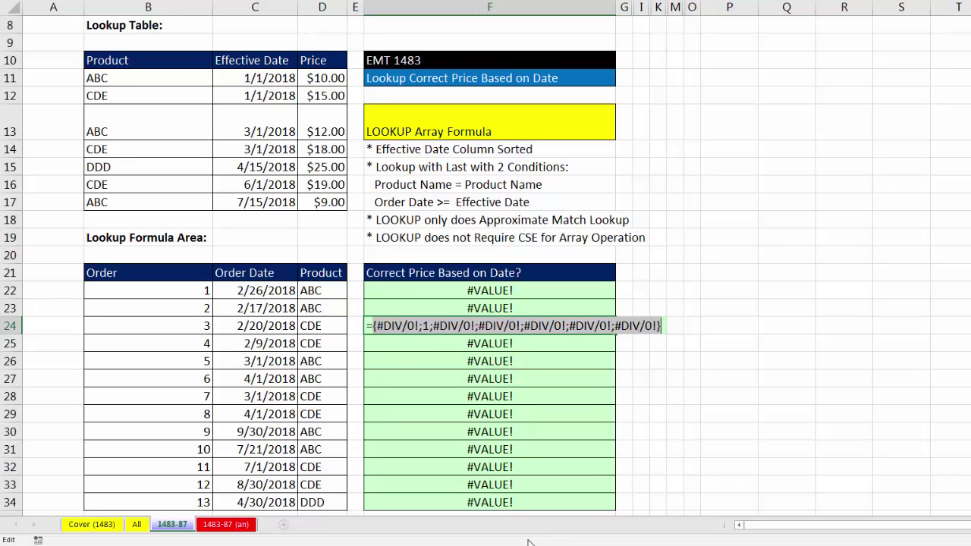
{"action": "key", "text": "Escape"}
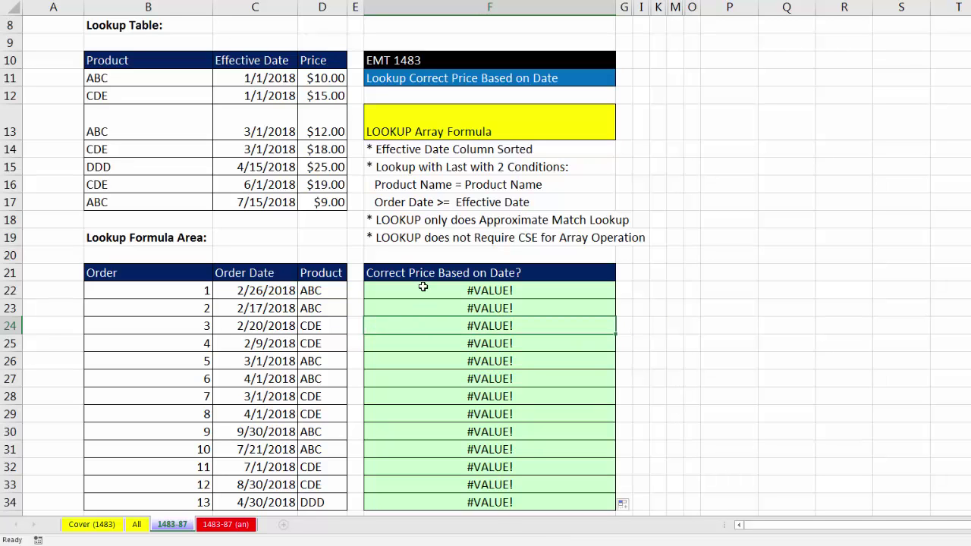
Insert the LOOKUP function at the start of the F22 formula with 2 as lookup value, making the 1/ array the lookup vector
{"action": "left_click", "coordinate": [423, 289]}
{"action": "key", "text": "F2"}
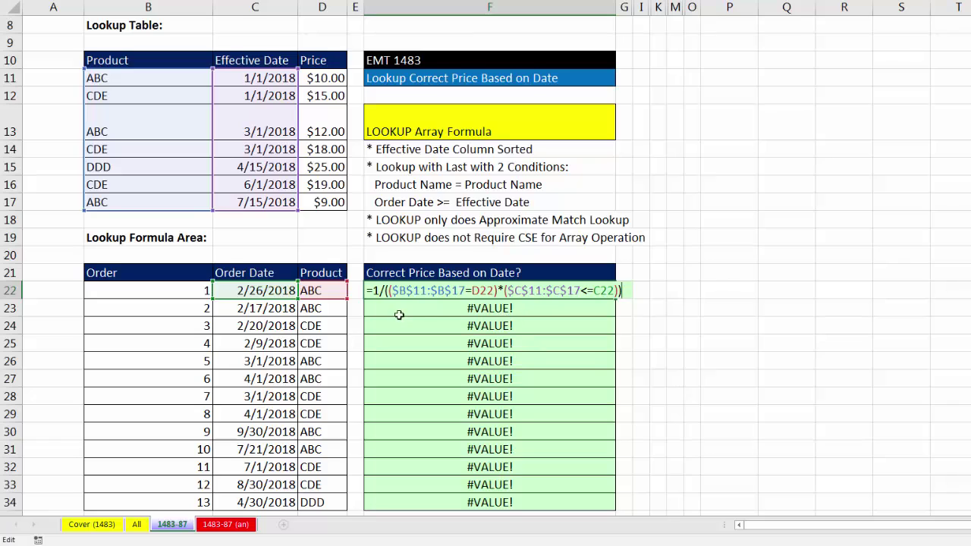
{"action": "left_click", "coordinate": [371, 292]}
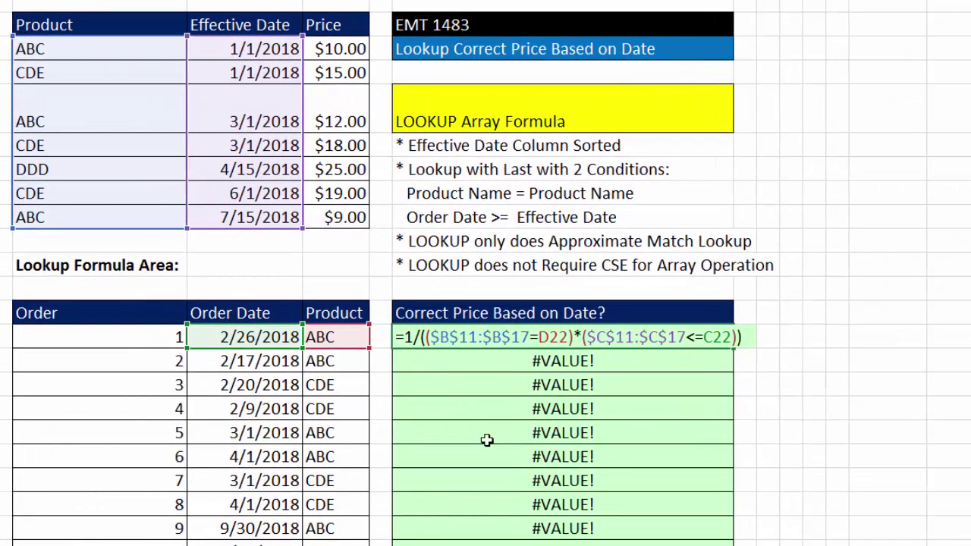
{"action": "type", "text": "loo"}
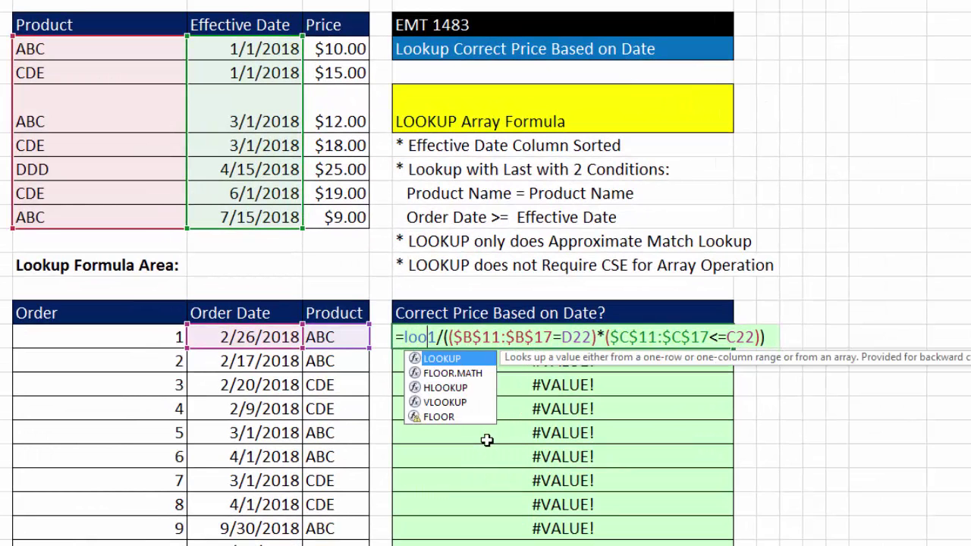
{"action": "key", "text": "Tab"}
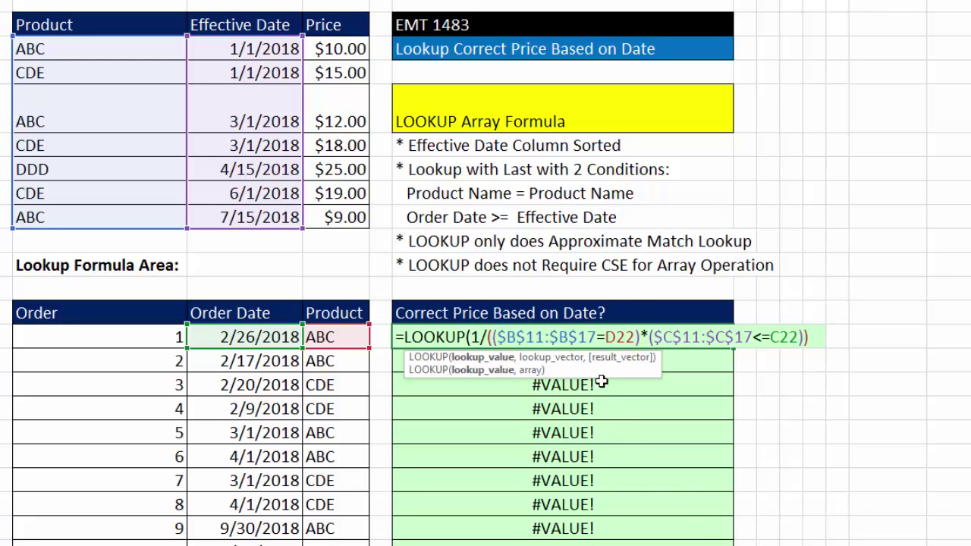
{"action": "type", "text": "2"}
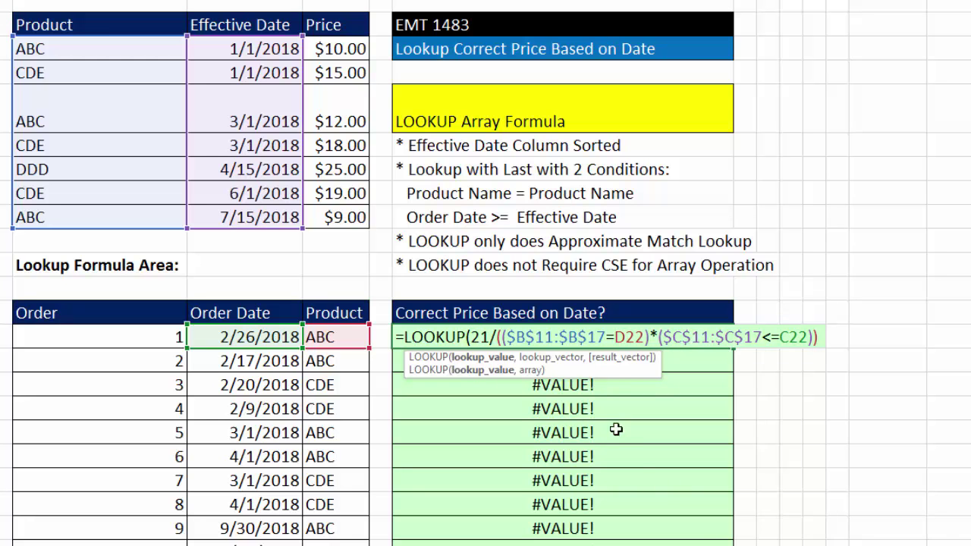
{"action": "type", "text": ","}
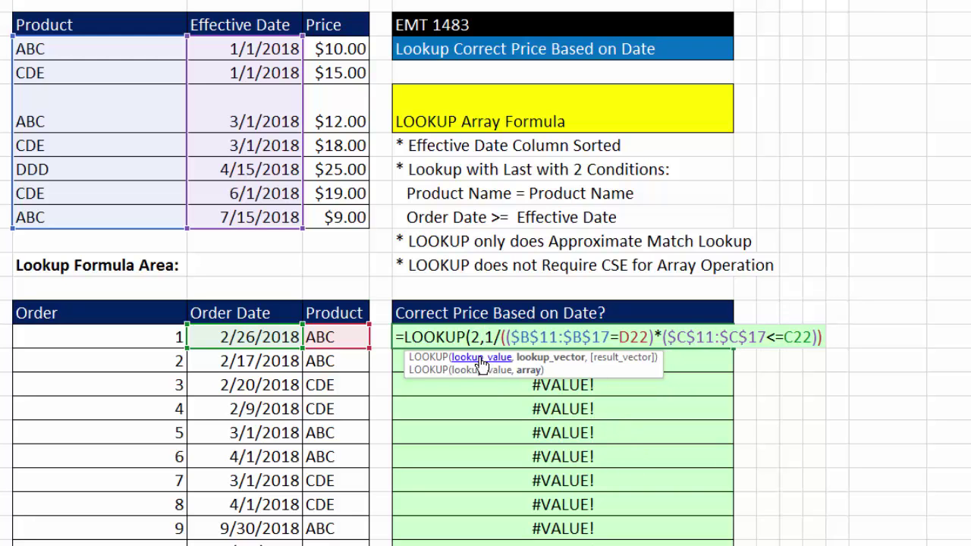
Review the lookup value and lookup vector in F22, and complete the LOOKUP with the absolute price range $D$11:$D$17 as result vector
{"action": "left_click", "coordinate": [482, 364]}
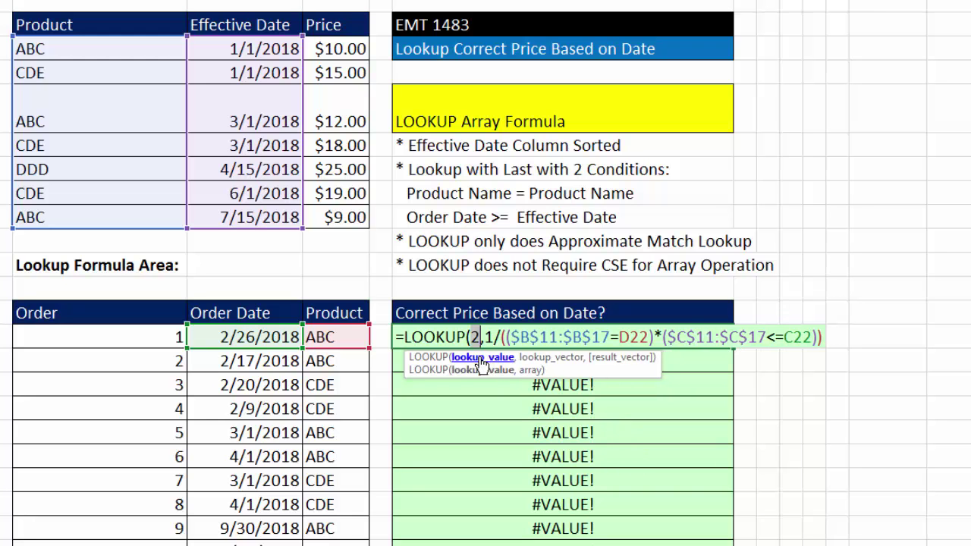
{"action": "left_click", "coordinate": [545, 365]}
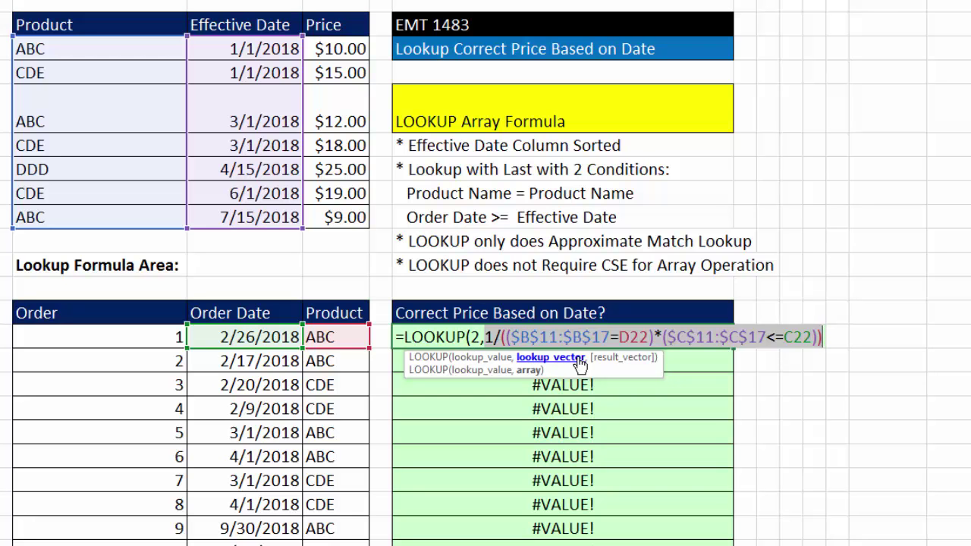
{"action": "left_click", "coordinate": [823, 338]}
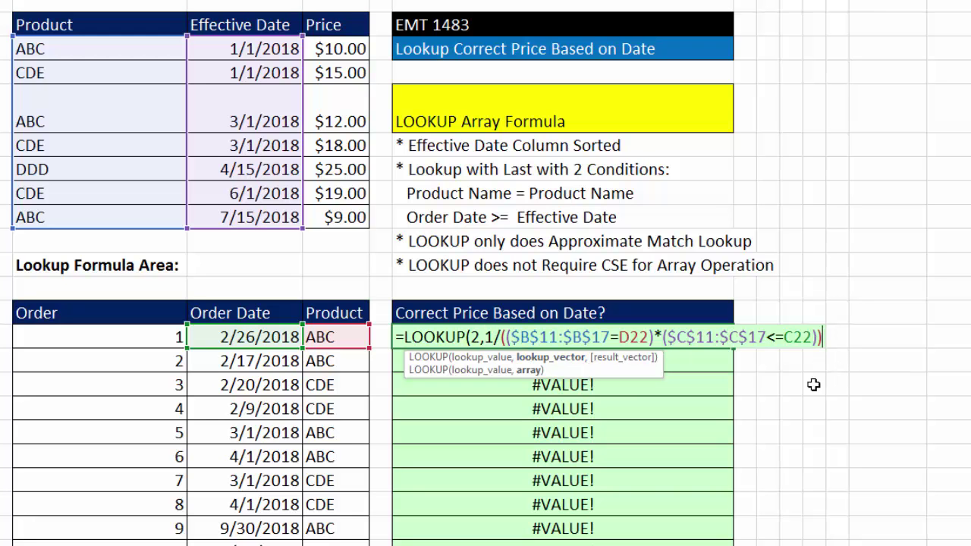
{"action": "type", "text": ","}
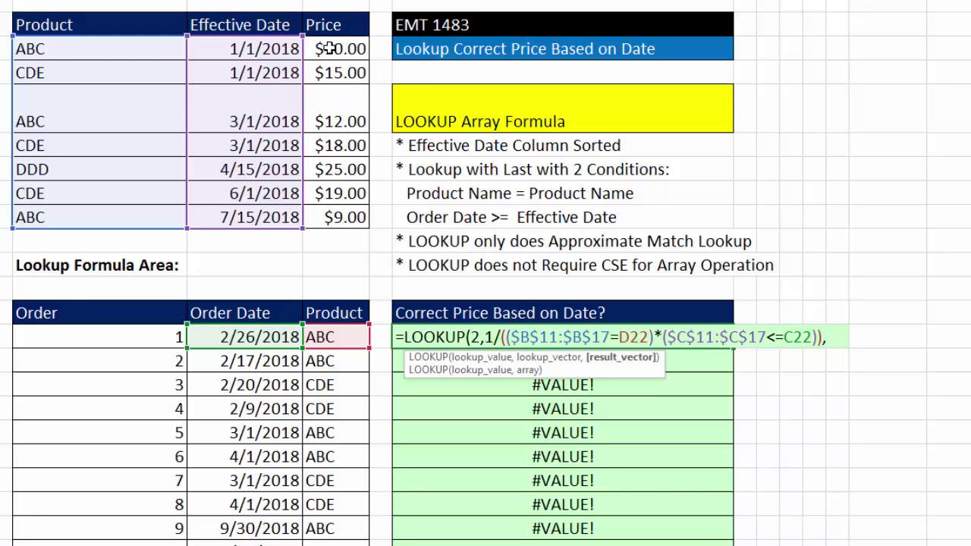
{"action": "left_click_drag", "start_coordinate": [327, 48], "coordinate": [343, 220]}
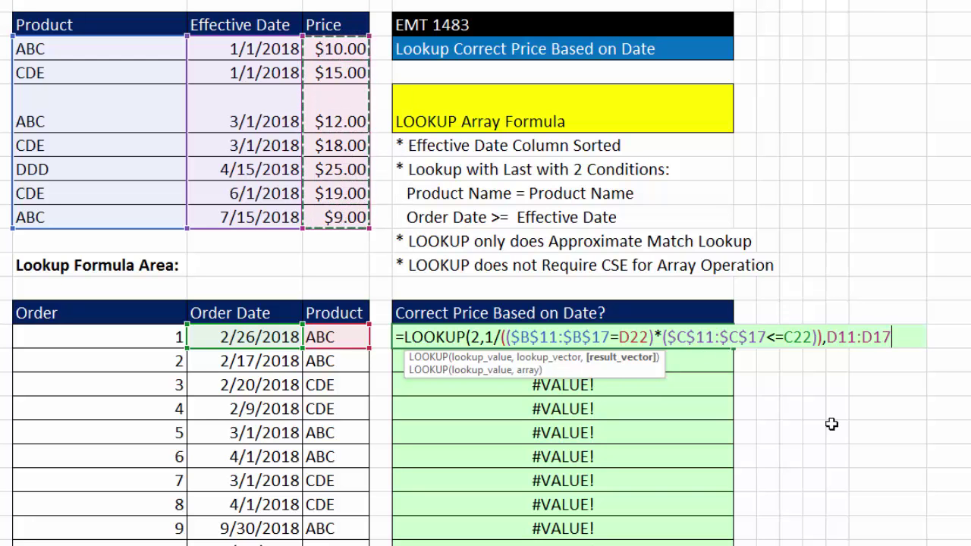
{"action": "key", "text": "F4"}
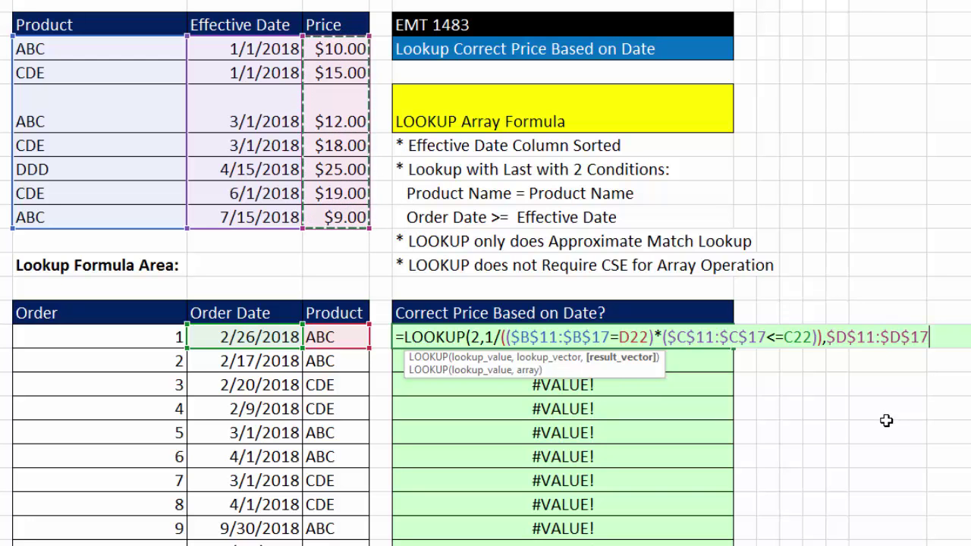
{"action": "type", "text": ")"}
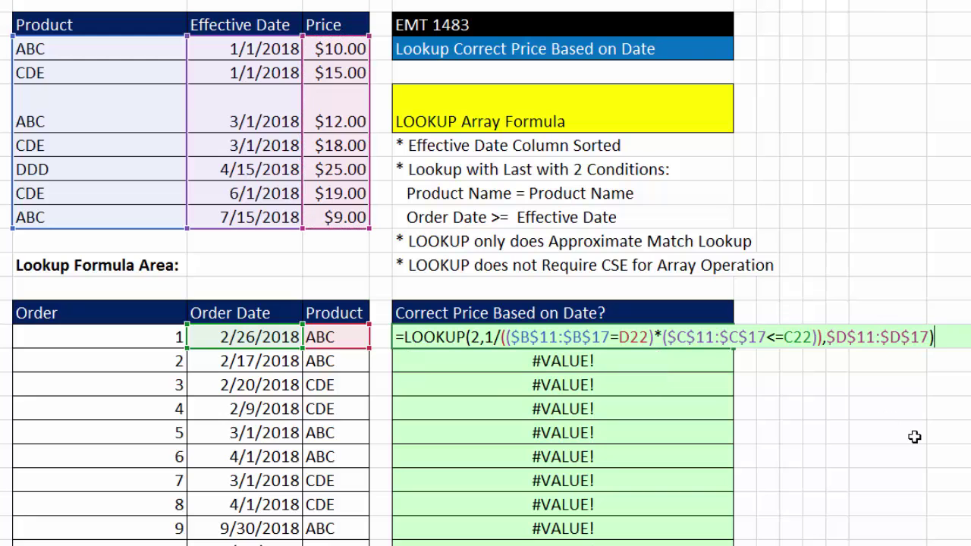
Examine the lookup value, lookup vector and result vector arguments of the completed LOOKUP formula in F22
{"action": "left_click", "coordinate": [472, 336]}
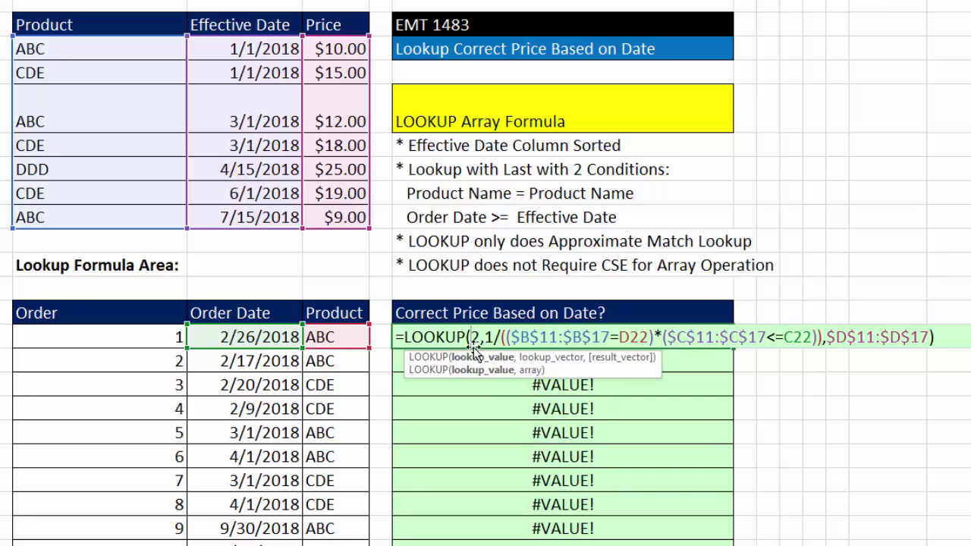
{"action": "left_click", "coordinate": [552, 361]}
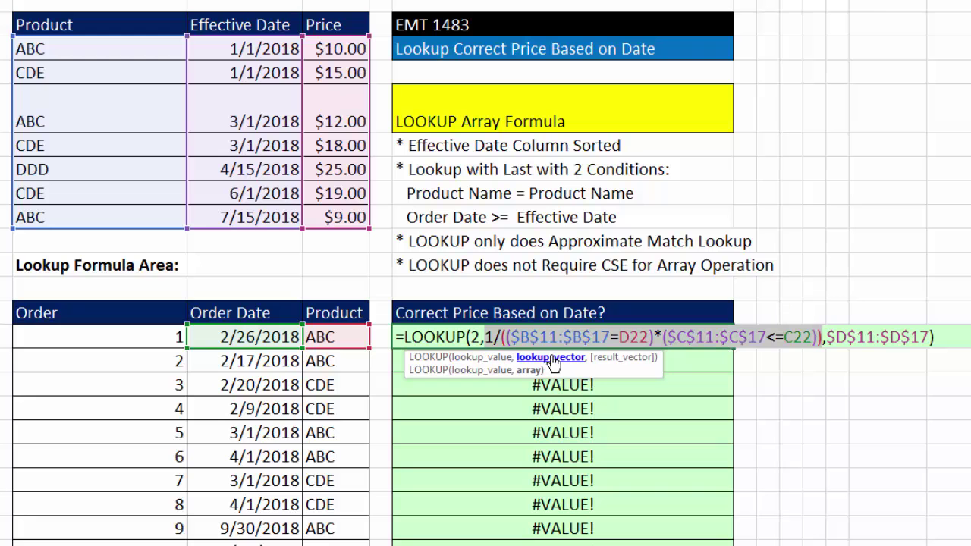
{"action": "left_click", "coordinate": [474, 336]}
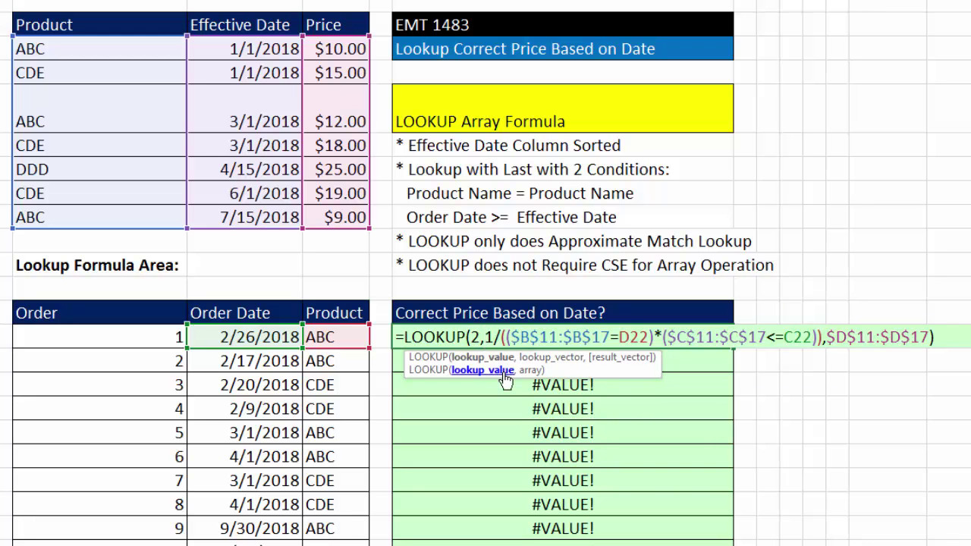
{"action": "left_click", "coordinate": [543, 360]}
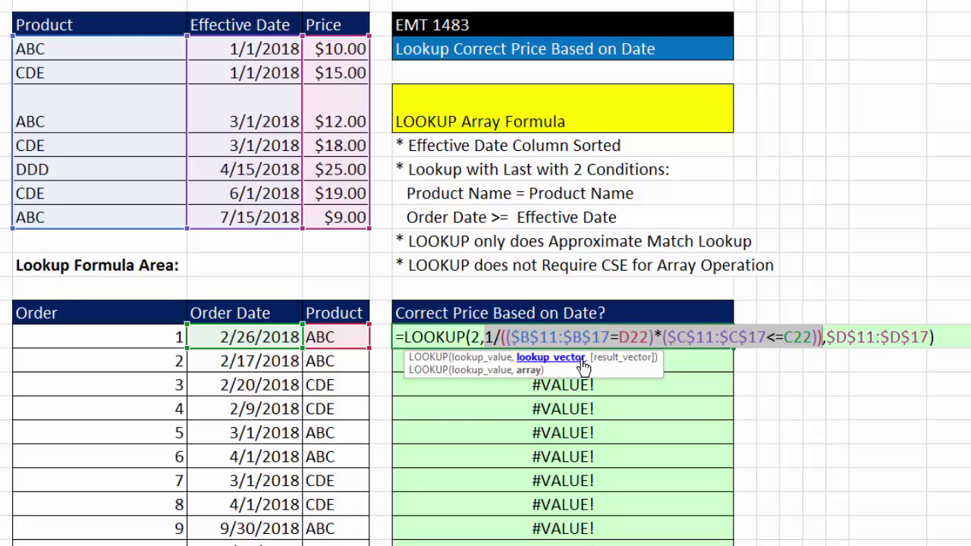
{"action": "left_click", "coordinate": [620, 362]}
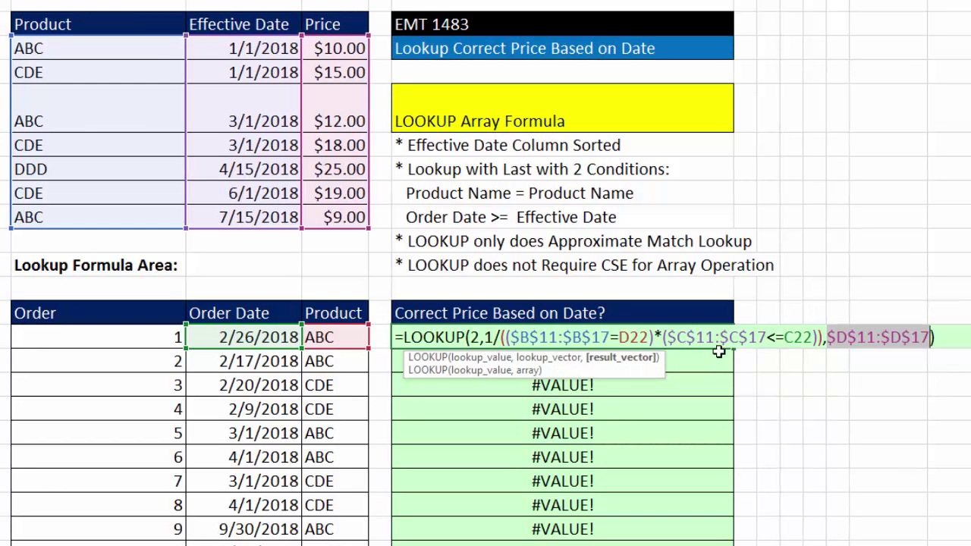
Review the lookup vector and result vector in F22, enter the LOOKUP formula, and copy it down through F34
{"action": "left_click", "coordinate": [533, 360]}
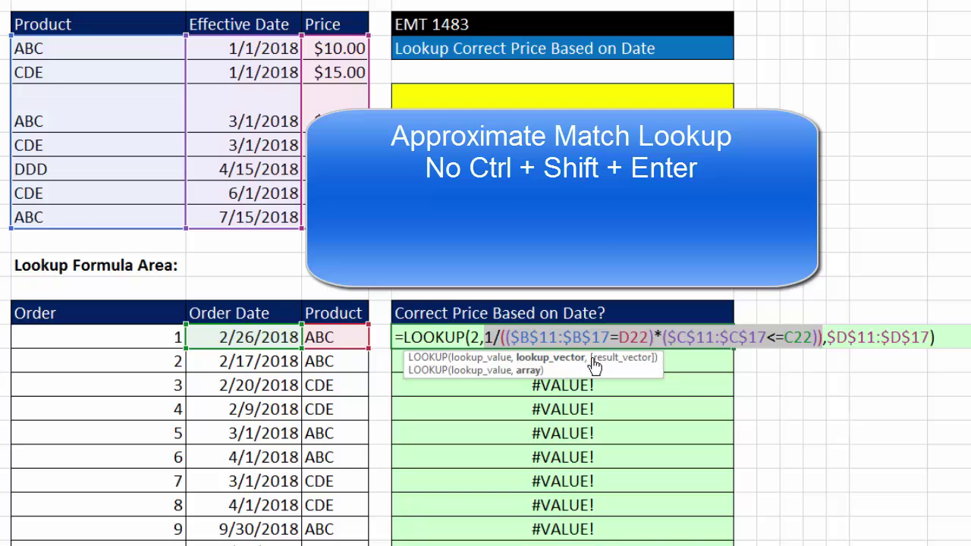
{"action": "left_click", "coordinate": [608, 359]}
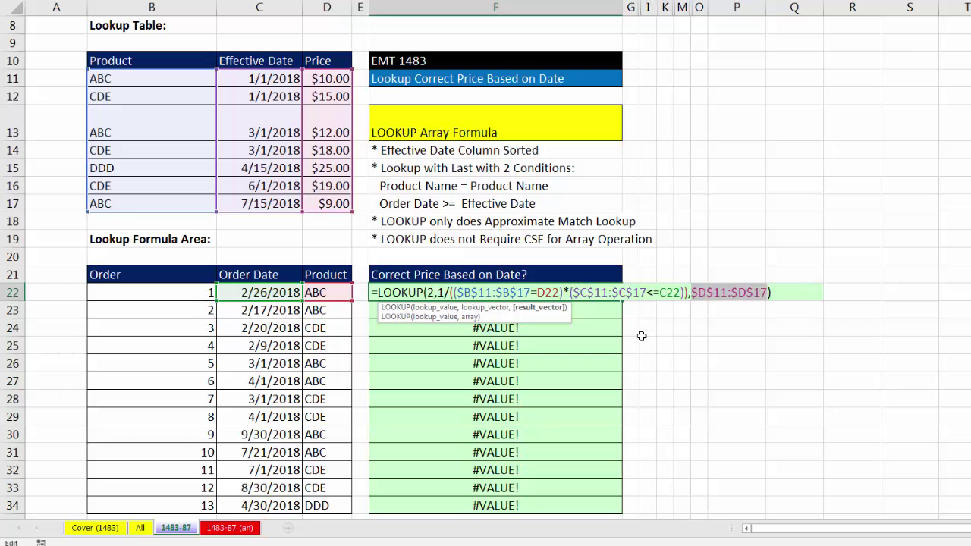
{"action": "key", "text": "ctrl+Return"}
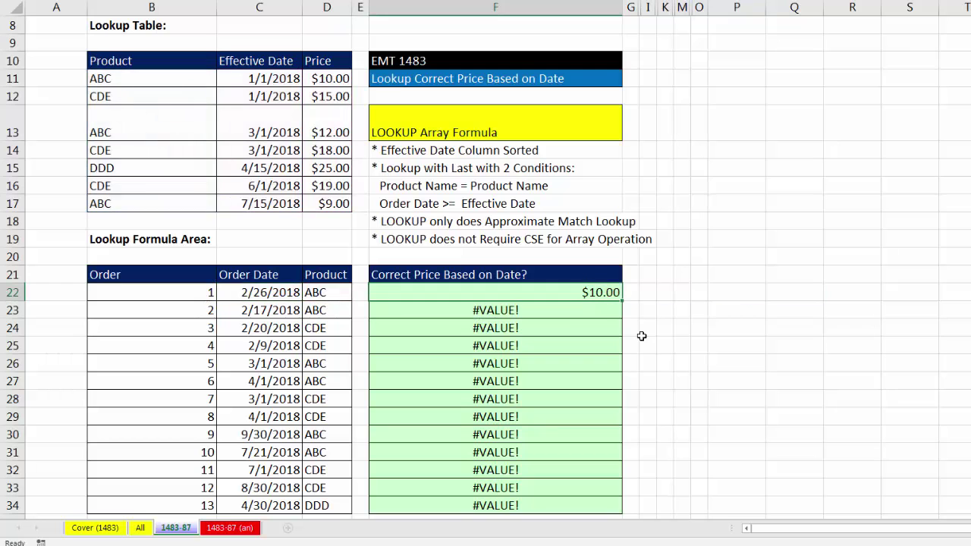
{"action": "double_click", "coordinate": [621, 301]}
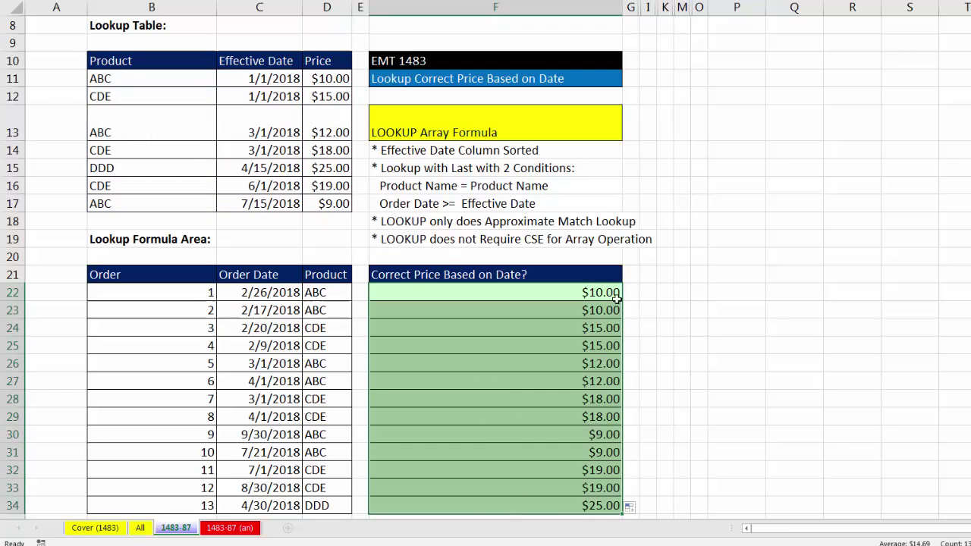
Check the cell references of the copied LOOKUP formula in F34, and return up the price column to F28
{"action": "left_click", "coordinate": [552, 506]}
{"action": "key", "text": "F2"}
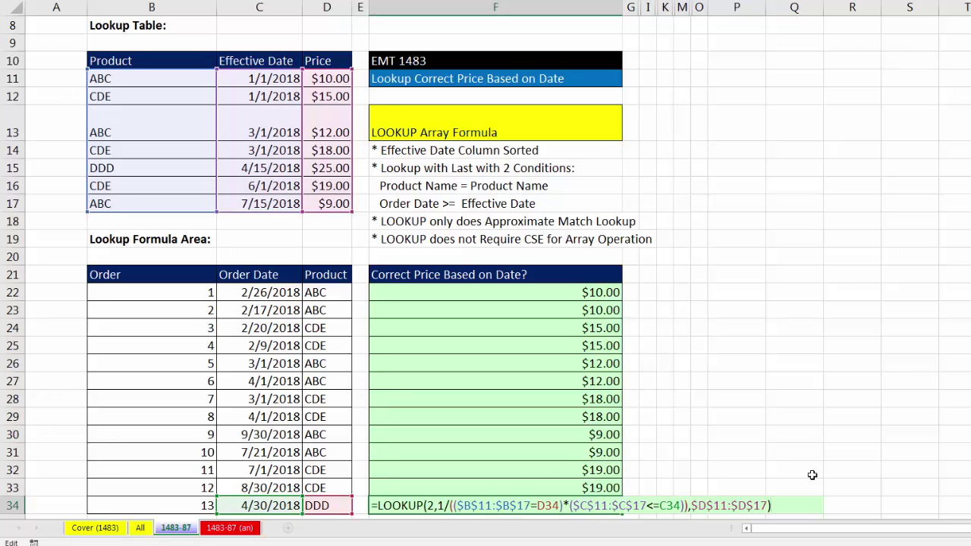
{"action": "key", "text": "Escape"}
{"action": "key", "text": "Up"}
{"action": "key", "text": "Up"}
{"action": "key", "text": "Up"}
{"action": "key", "text": "Up"}
{"action": "key", "text": "Up"}
{"action": "key", "text": "Up"}
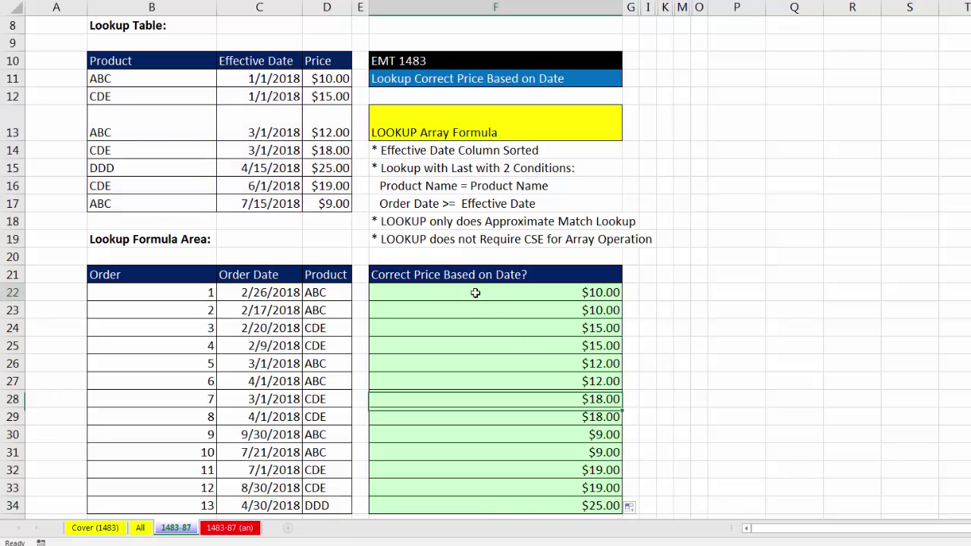
Inspect the ranges used by the LOOKUP formula in F22 against the effective date column, keeping the formula as is
{"action": "left_click", "coordinate": [474, 293]}
{"action": "key", "text": "F2"}
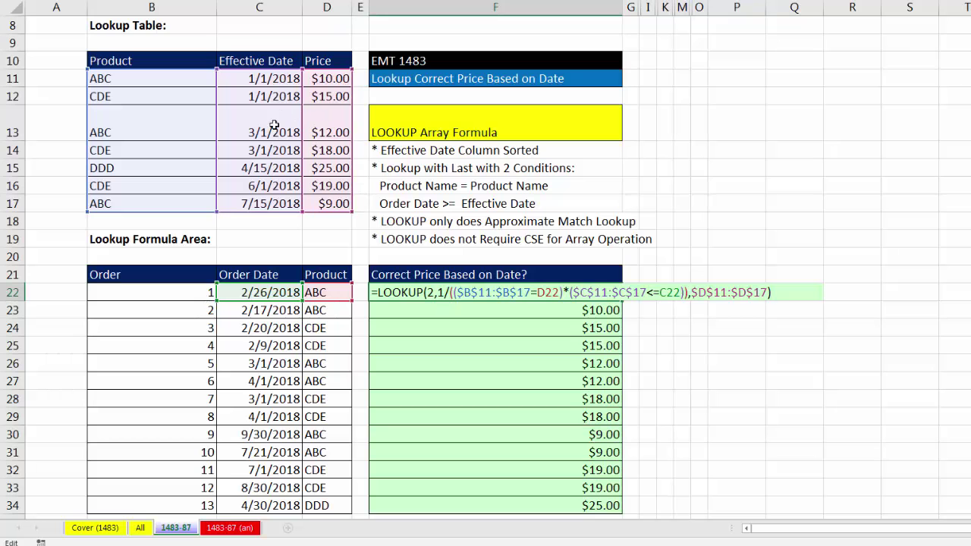
{"action": "key", "text": "ctrl+Return"}
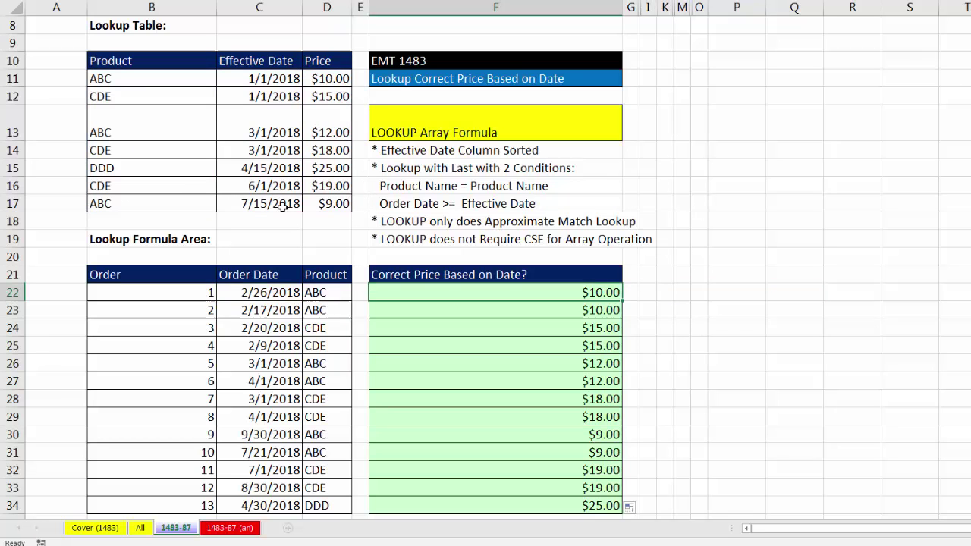
Try sorting the lookup table by Price from largest to smallest, check order 5's date, product and price, and undo the sort
{"action": "right_click", "coordinate": [321, 80]}
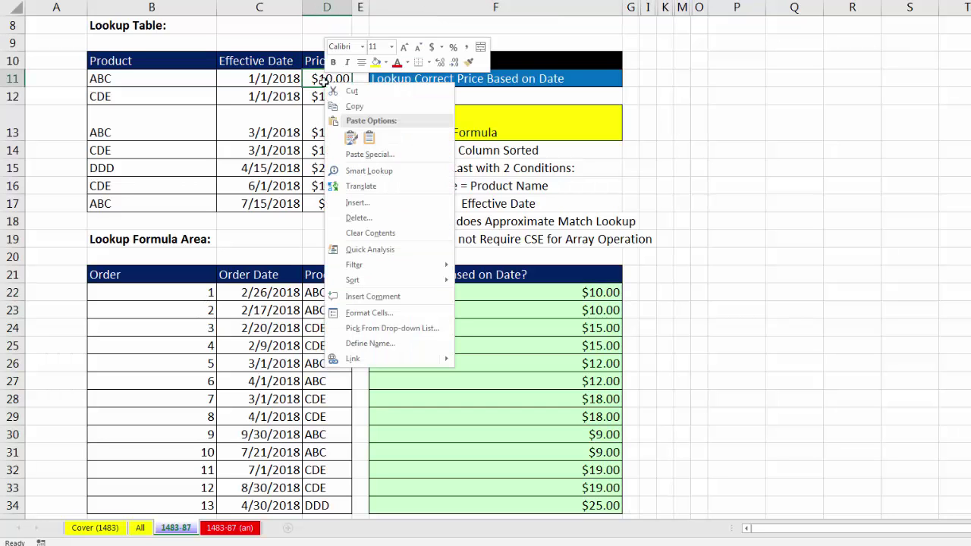
{"action": "mouse_move", "coordinate": [367, 285]}
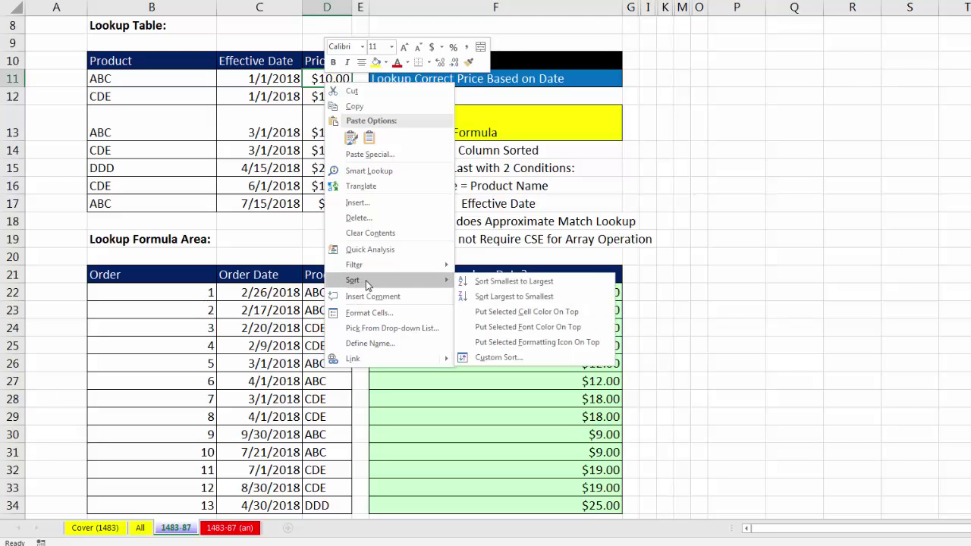
{"action": "left_click", "coordinate": [501, 296]}
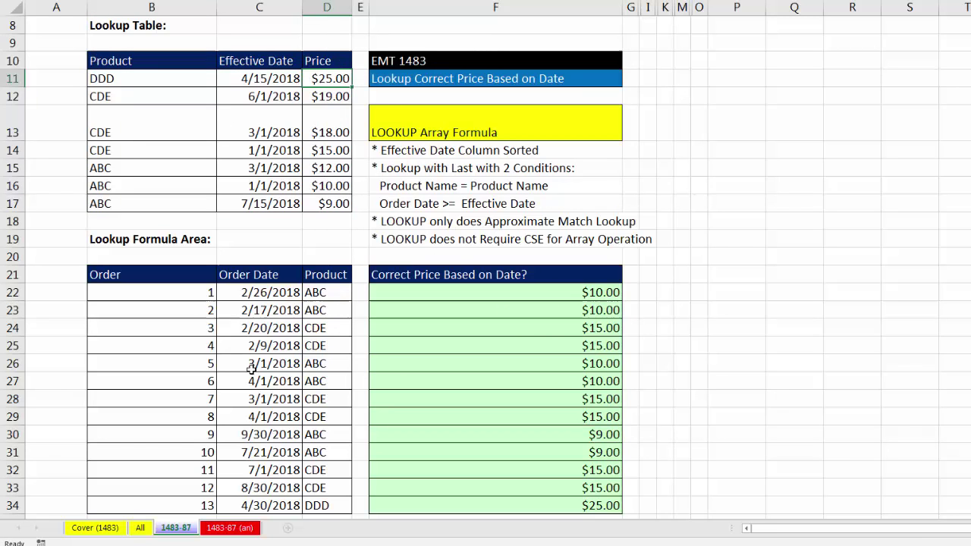
{"action": "left_click_drag", "start_coordinate": [255, 363], "coordinate": [513, 363]}
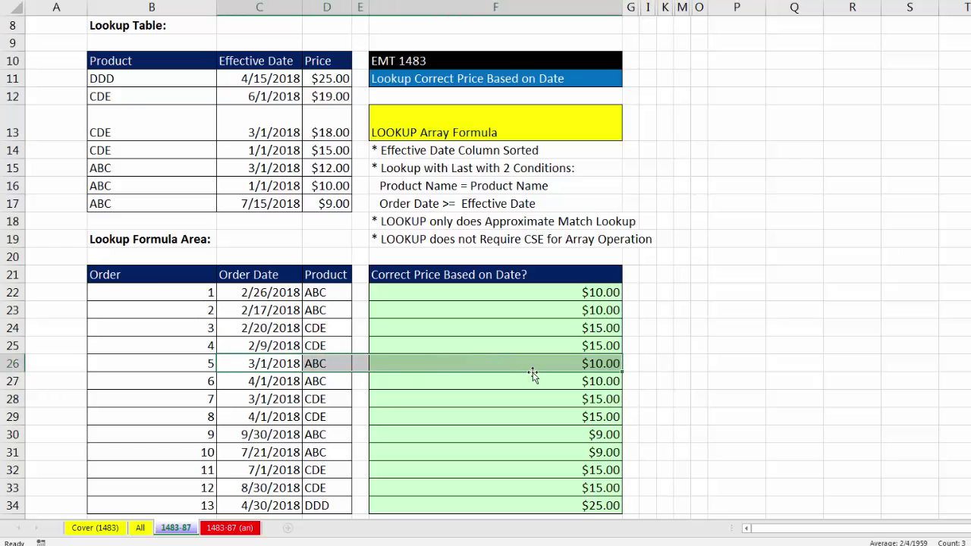
{"action": "key", "text": "ctrl+z"}
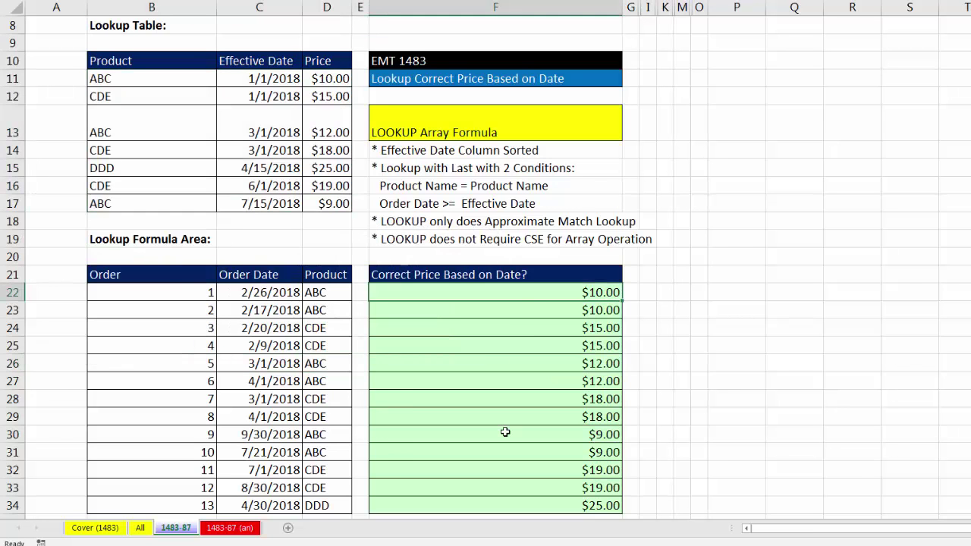
Reopen the LOOKUP formula in F22 and examine its lookup value and lookup vector arguments
{"action": "key", "text": "F2"}
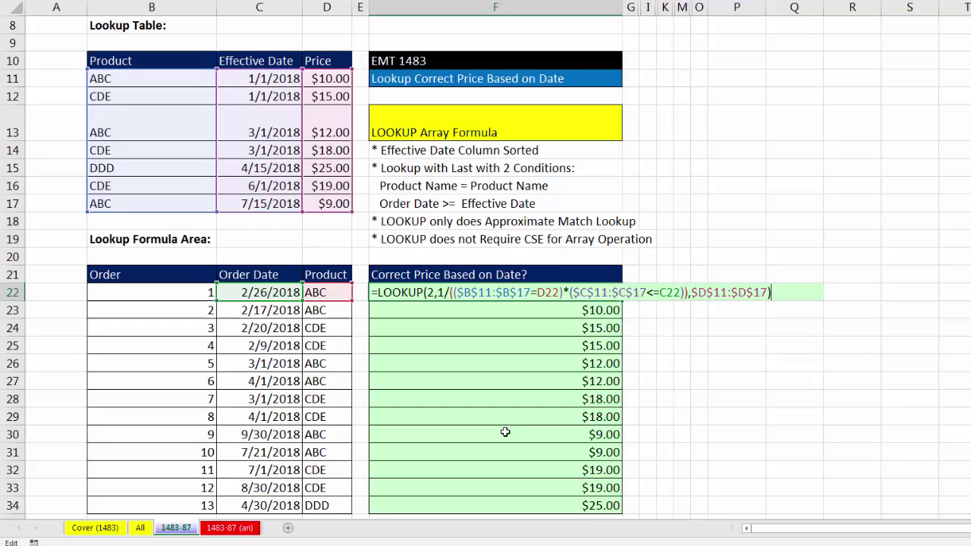
{"action": "left_click", "coordinate": [434, 292]}
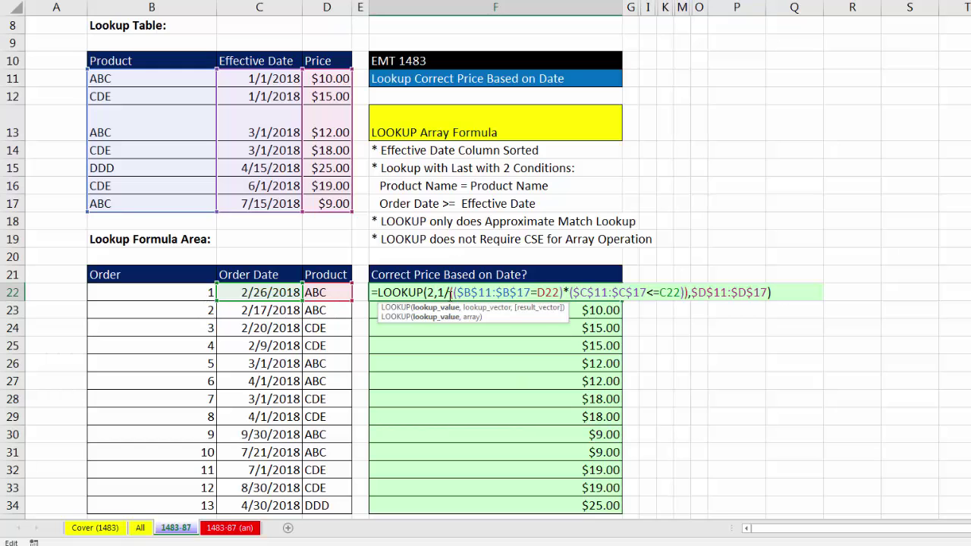
{"action": "key", "text": "Right"}
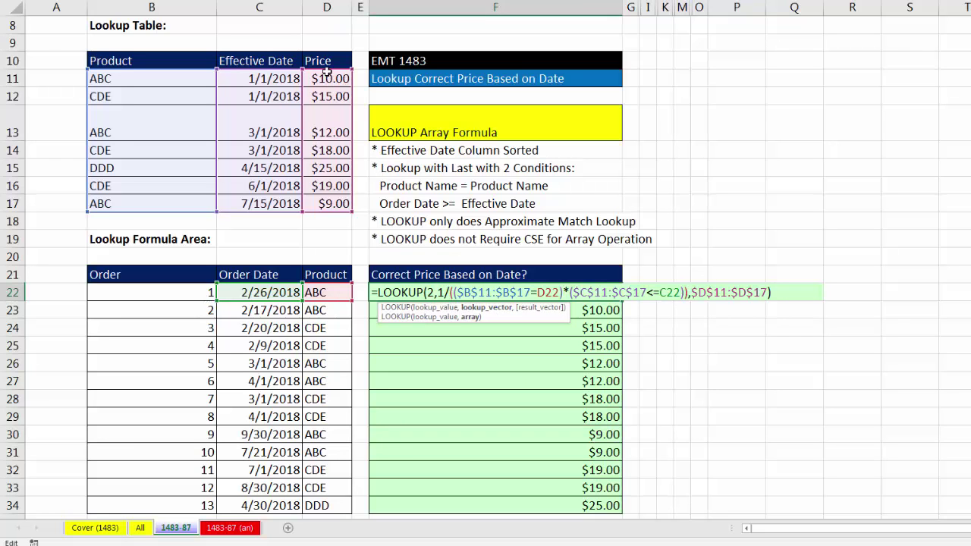